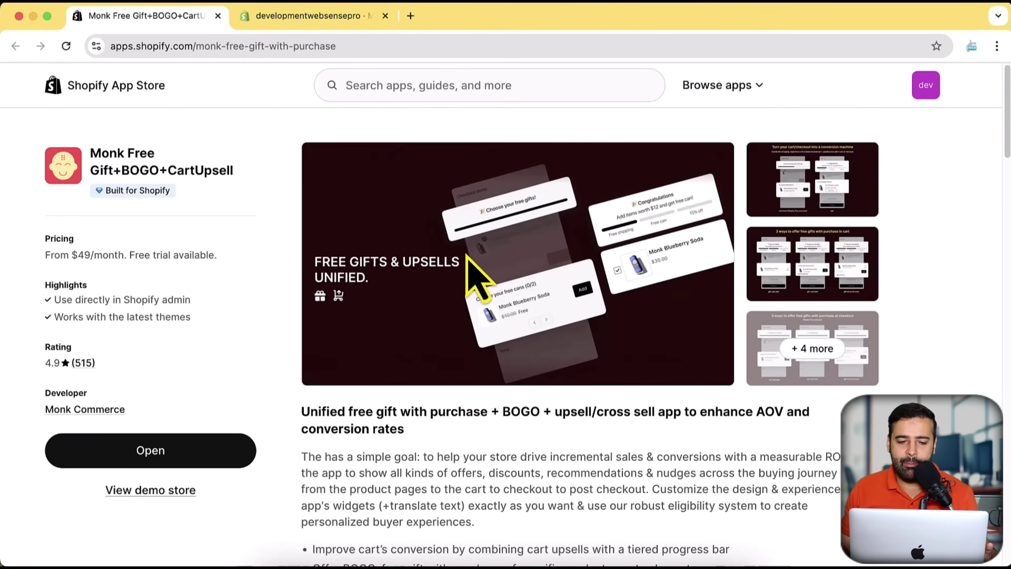
Look through the preview images in the Monk Free Gift+BOGO+CartUpsell listing's gallery, including the free gifts at checkout image, and close the gallery
click(466, 256)
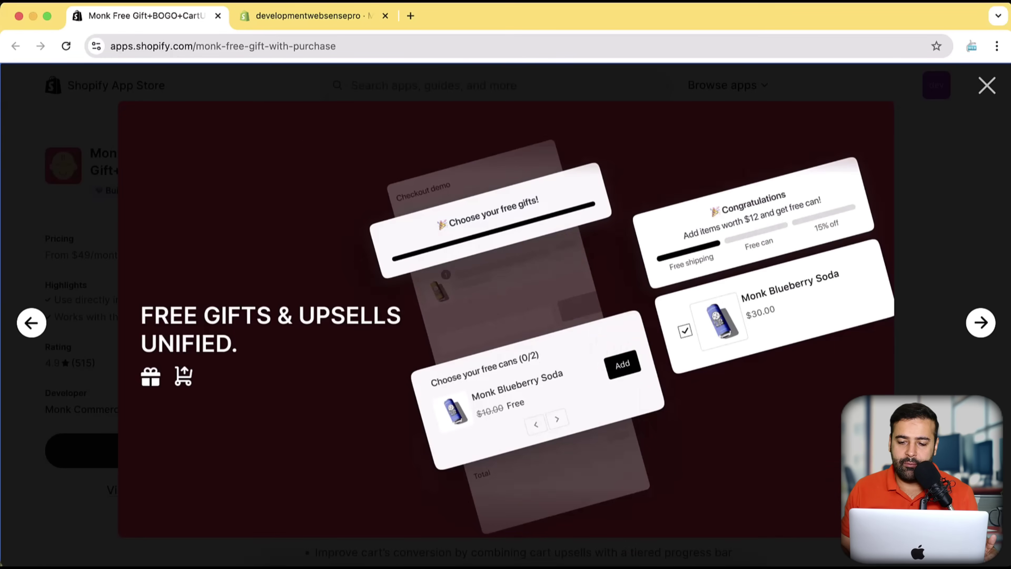
click(977, 323)
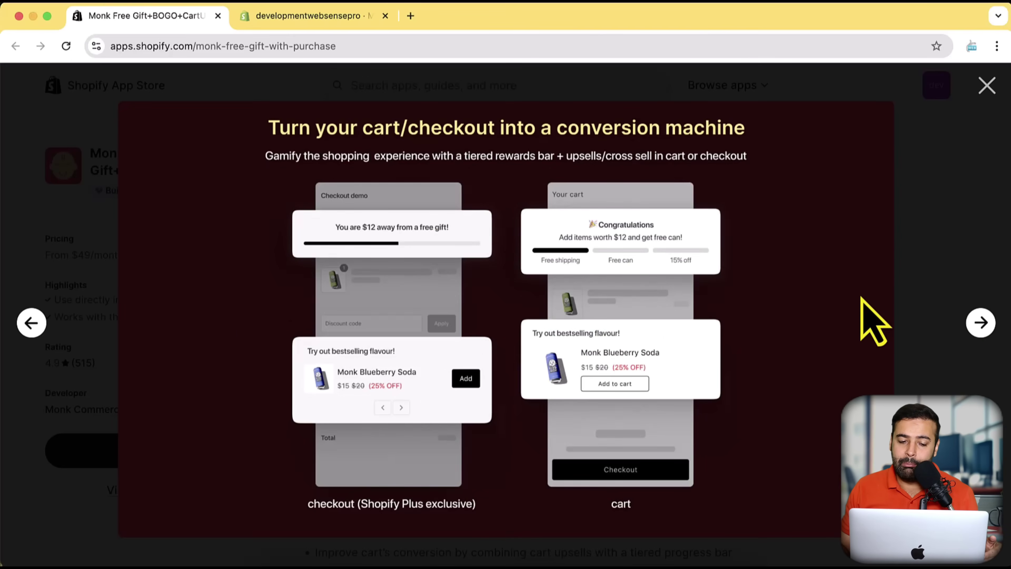
click(981, 324)
click(981, 324)
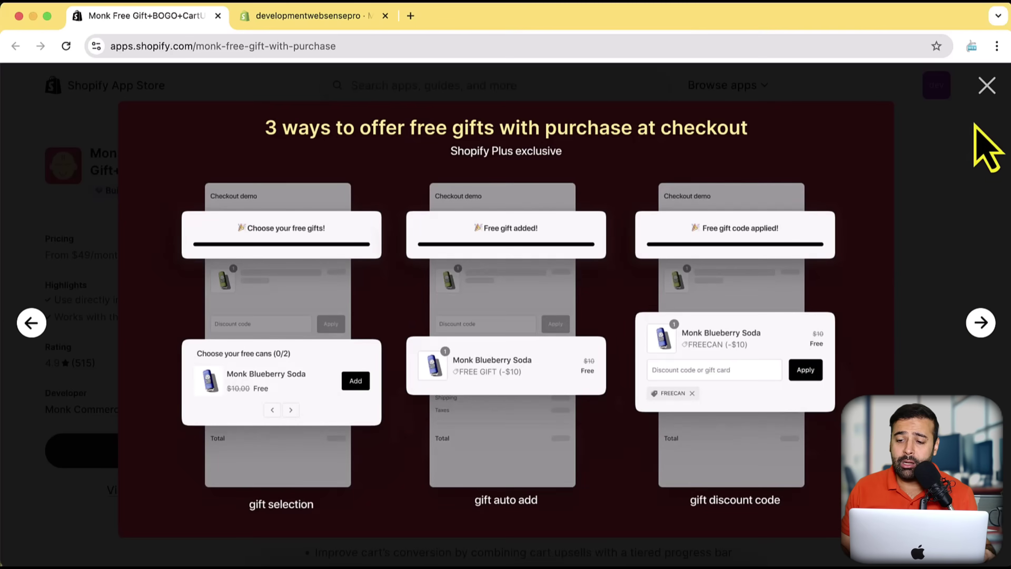
click(983, 85)
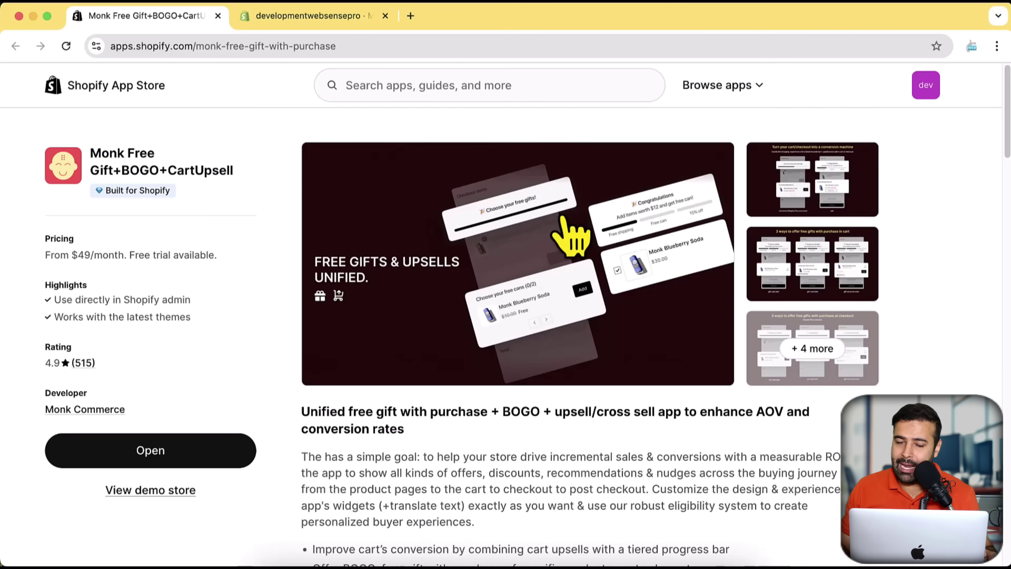
Go to Monk's homepage in the Shopify admin and start enabling the app on the live theme
click(318, 20)
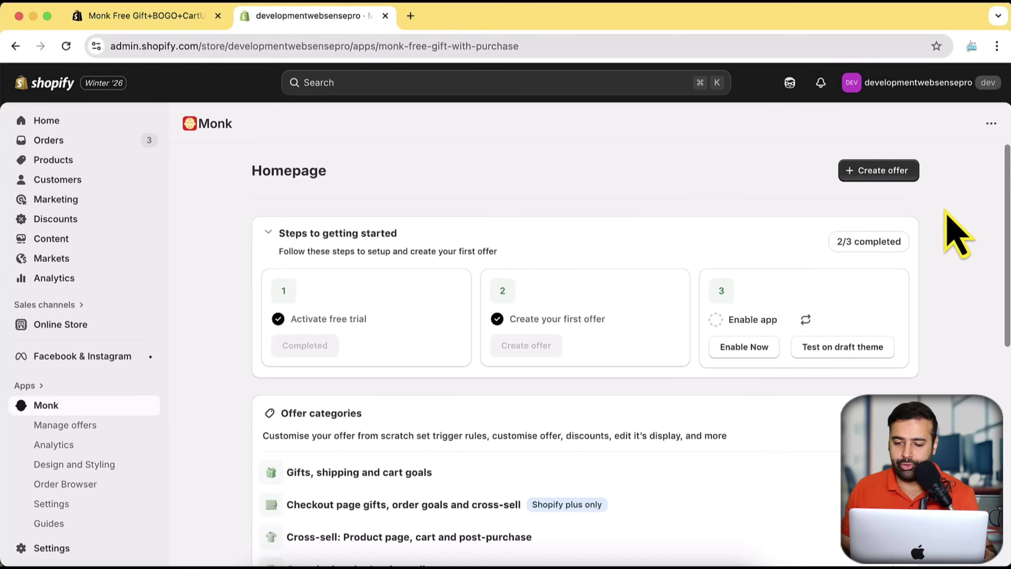
scroll(952, 212, down, 2)
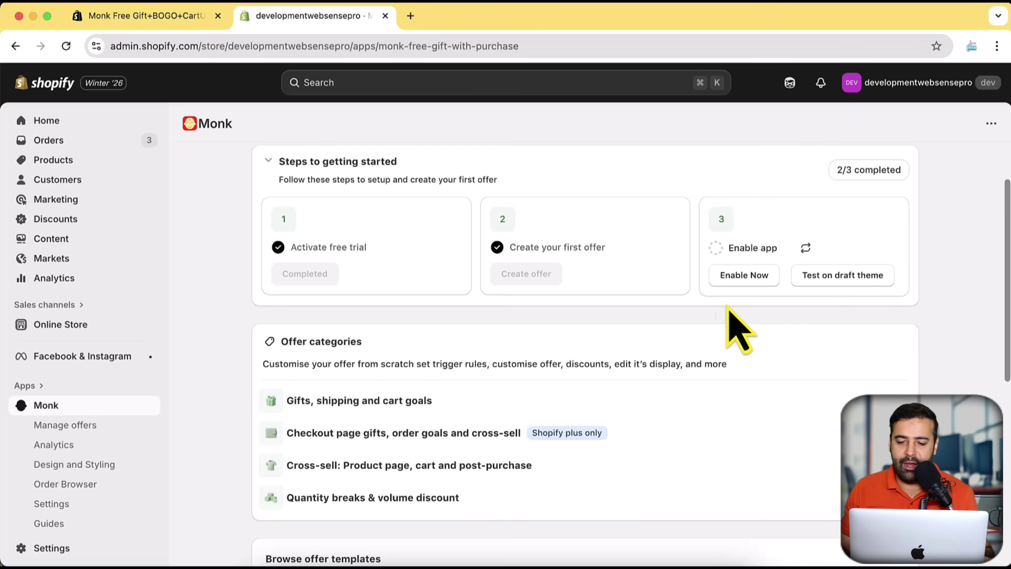
click(743, 279)
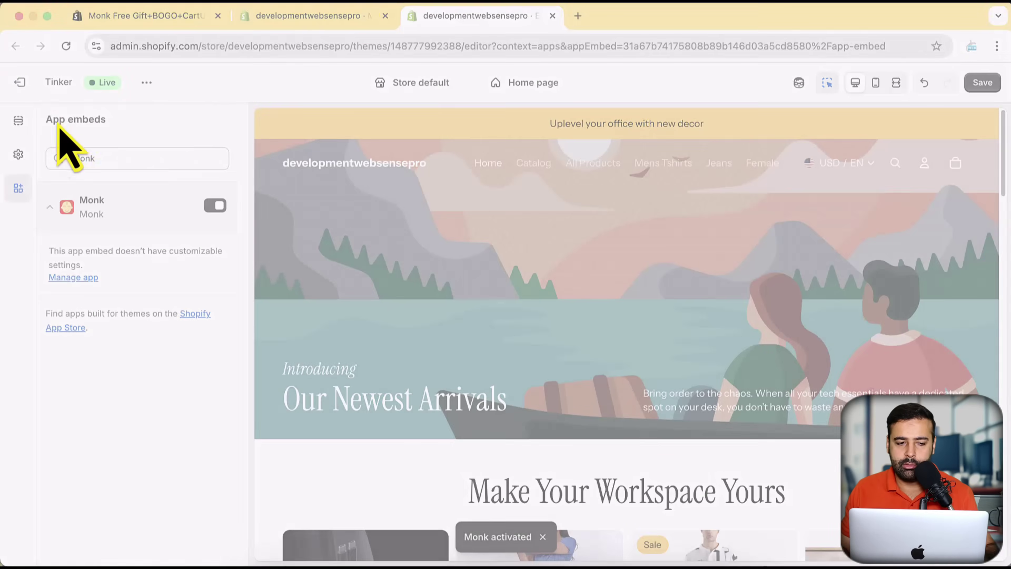
drag(4, 54, 1010, 341)
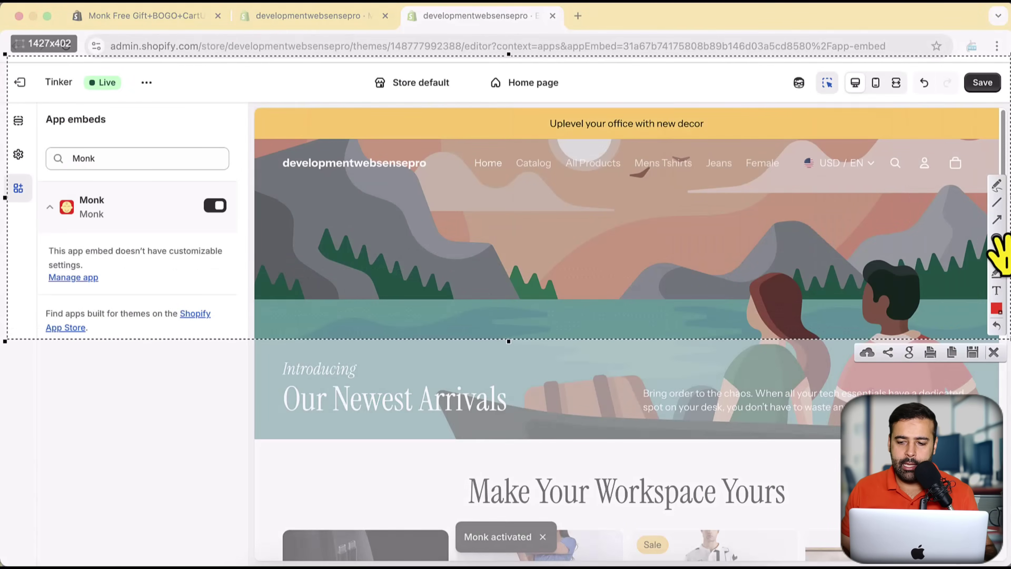
mouse_move(410, 115)
mouse_down()
mouse_move(339, 167)
mouse_move(230, 207)
mouse_up()
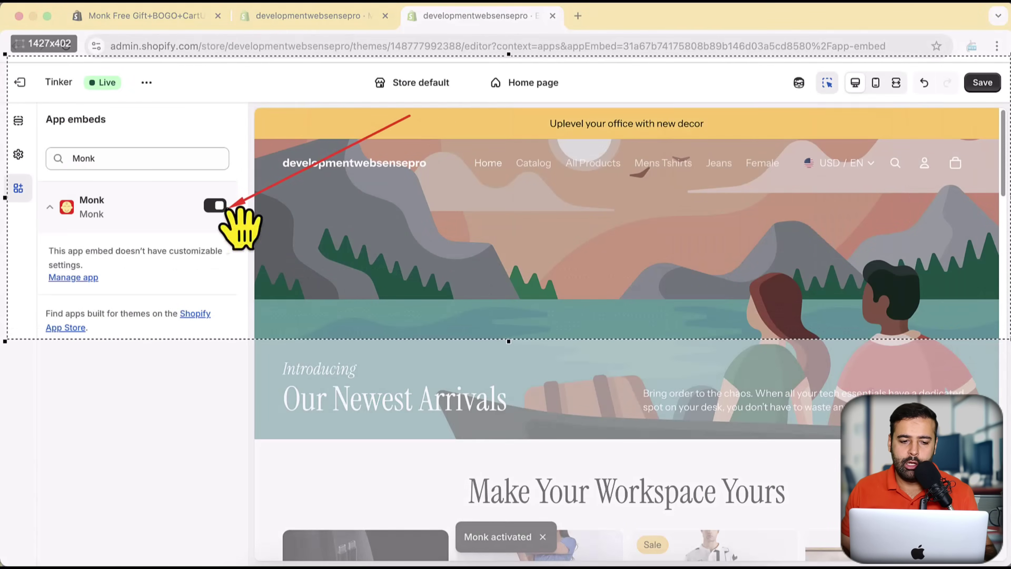
mouse_move(840, 207)
mouse_down()
mouse_move(904, 132)
mouse_move(959, 95)
mouse_up()
drag(136, 193, 68, 92)
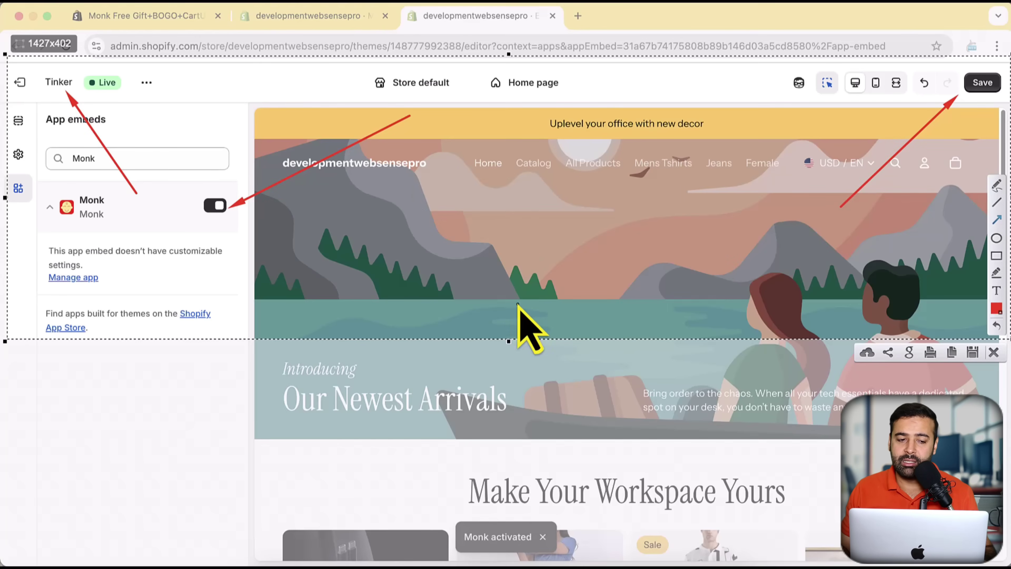
click(993, 352)
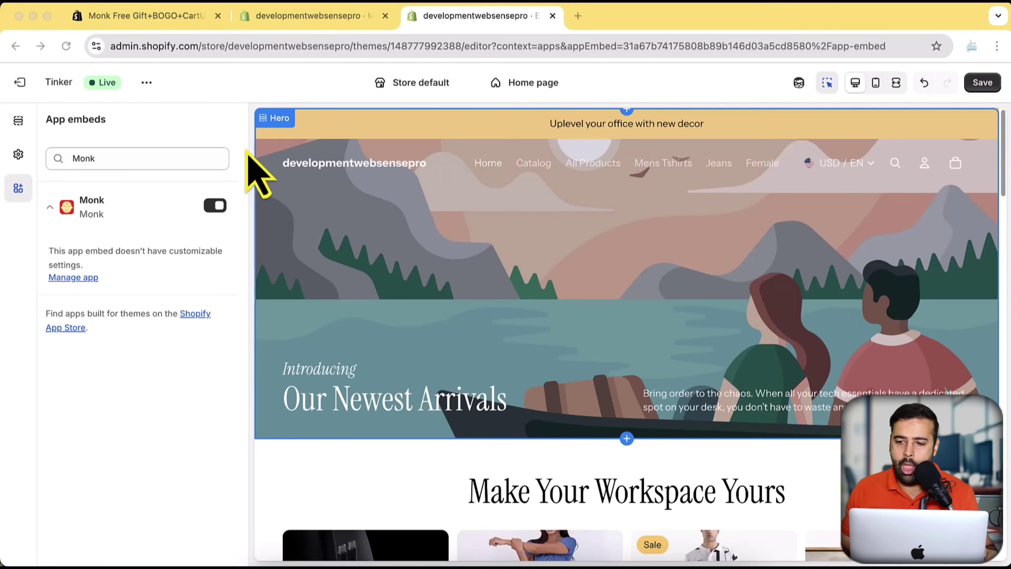
Save the theme with the Monk app embed switched on, and refresh the Enable app status on Monk's homepage
click(981, 169)
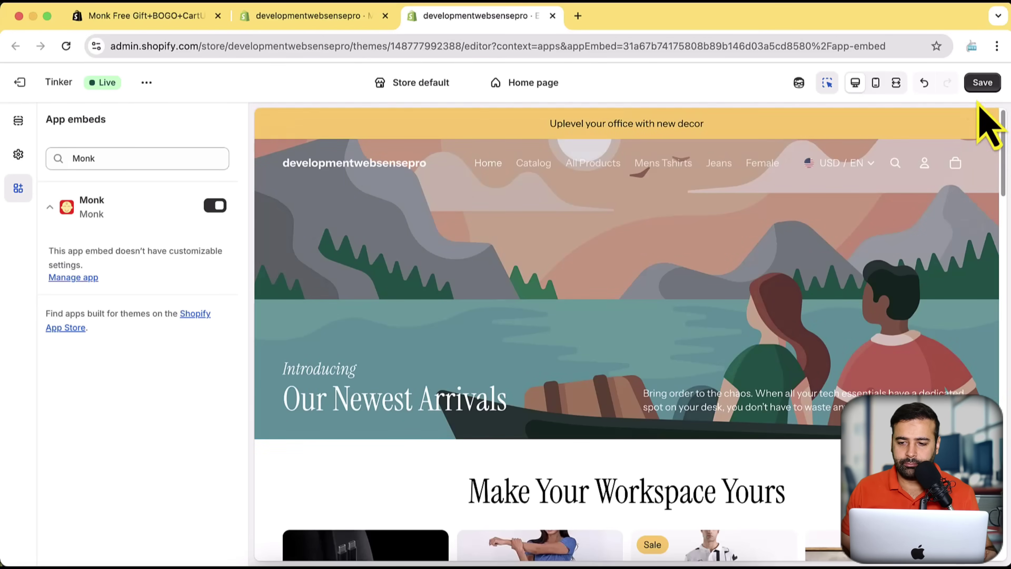
click(981, 89)
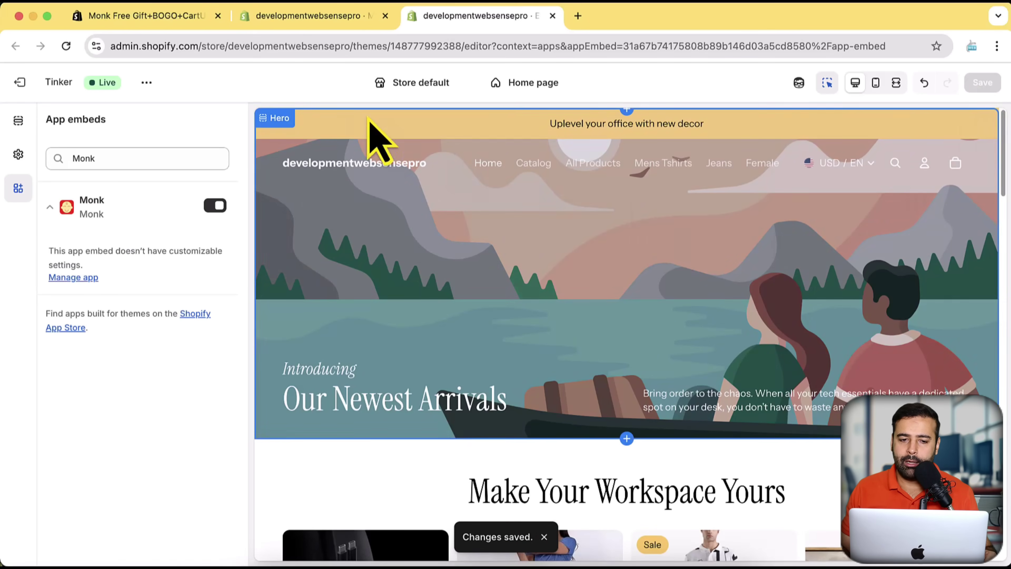
click(330, 20)
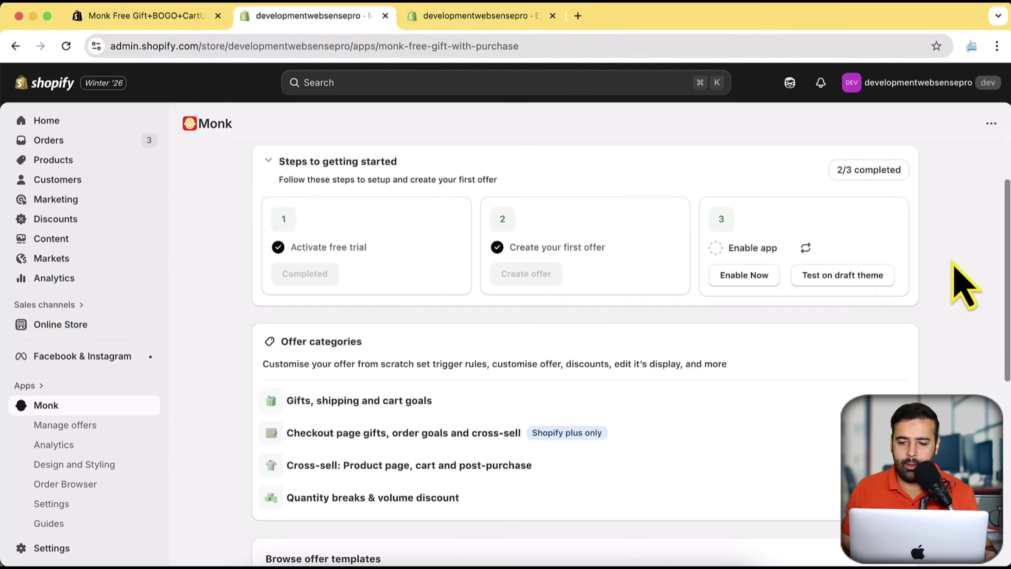
scroll(966, 287, up, 4)
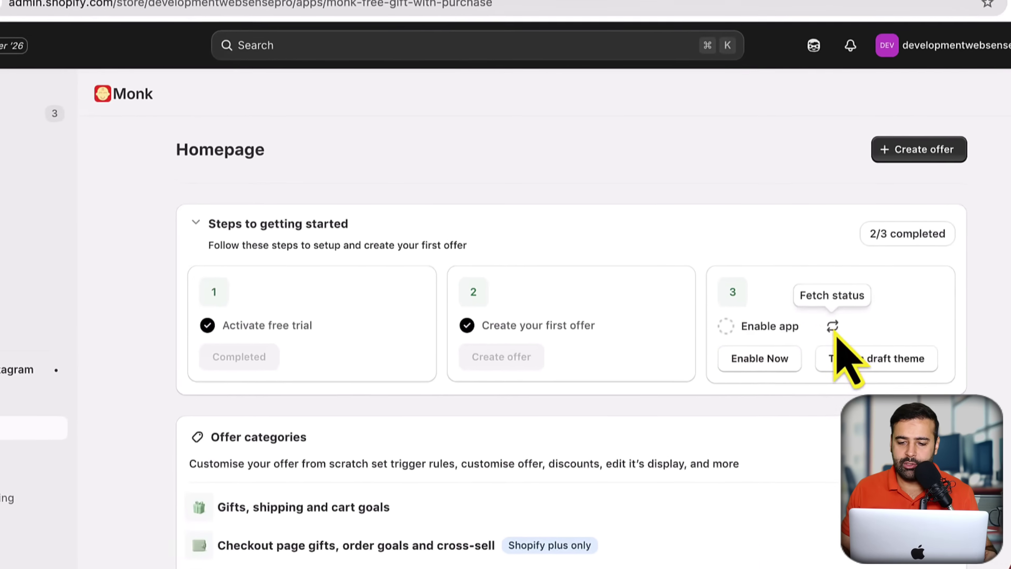
click(833, 327)
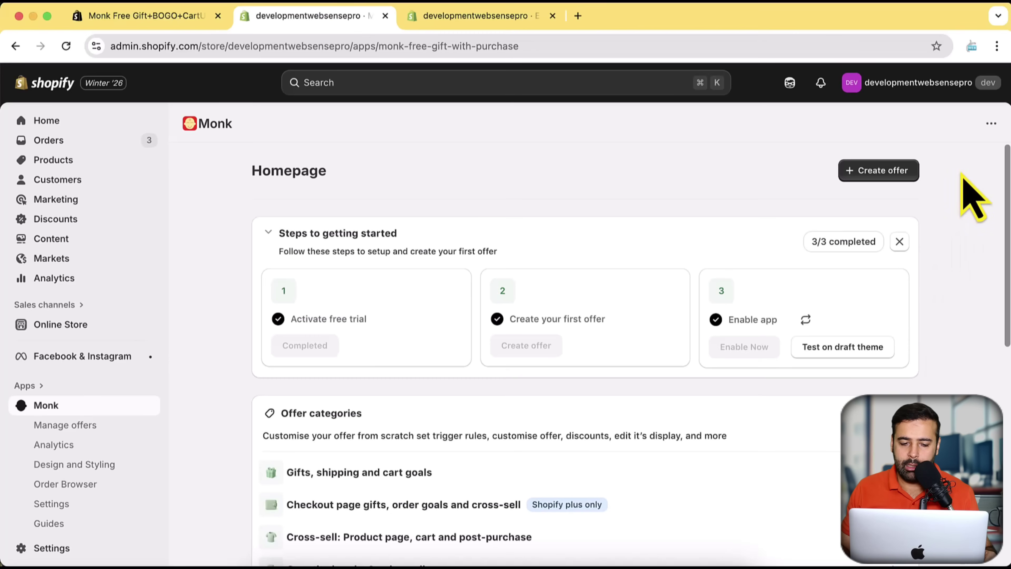
Show all offer templates and choose "Get a free gift when you buy from a selected collection"
scroll(960, 191, down, 5)
scroll(971, 216, down, 2)
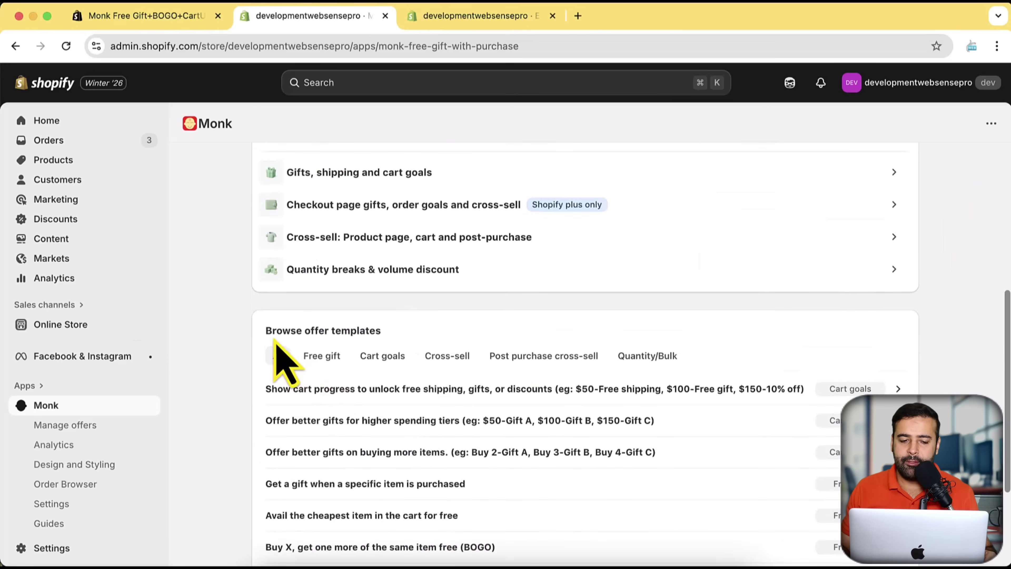
drag(266, 334, 372, 335)
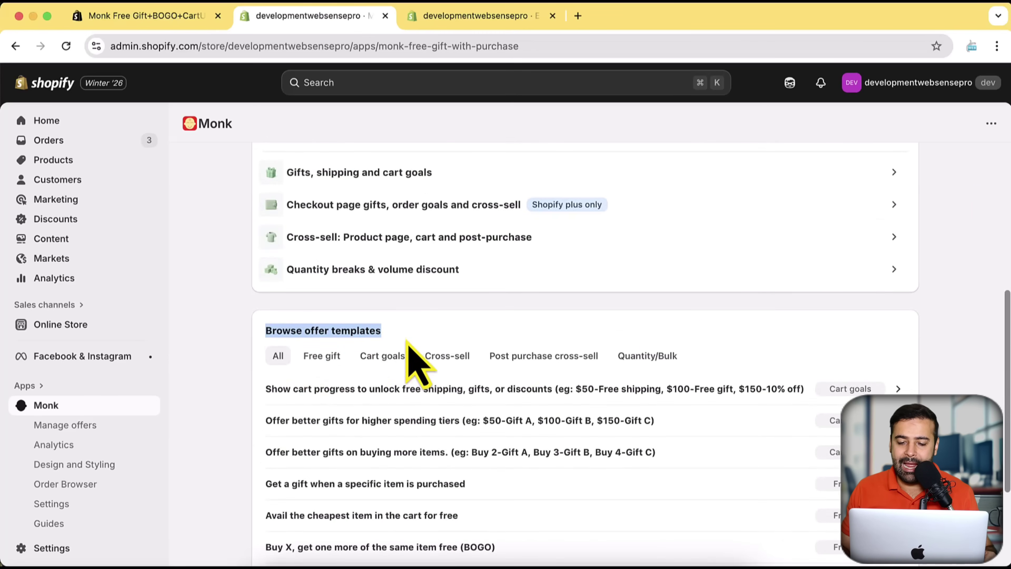
scroll(967, 203, down, 2)
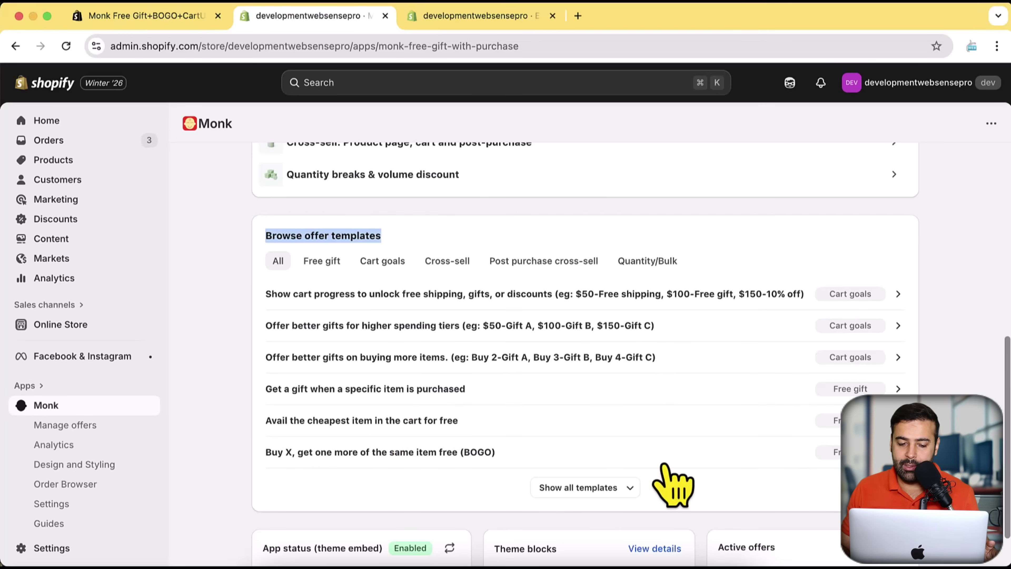
click(629, 492)
scroll(677, 316, down, 5)
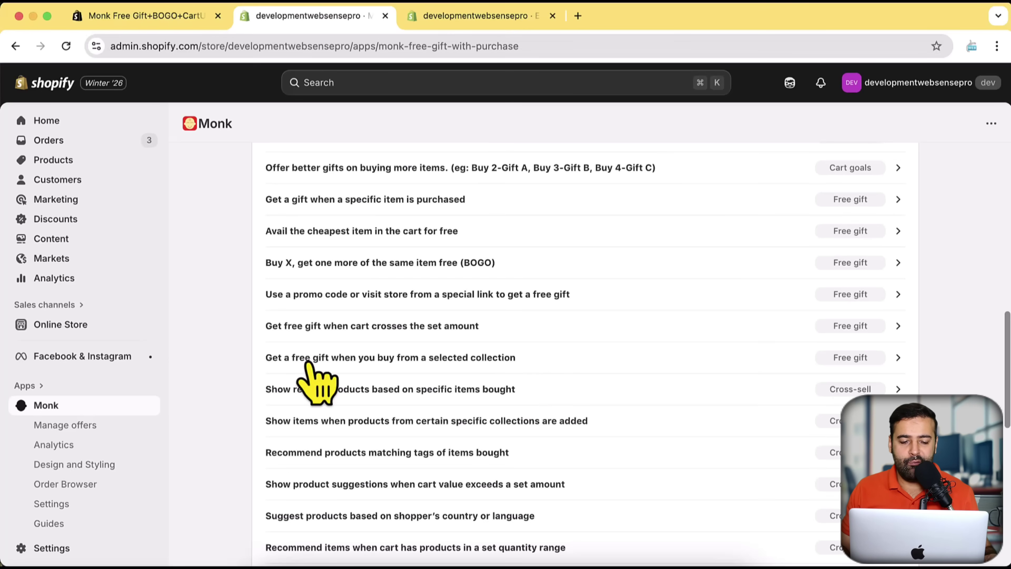
click(851, 361)
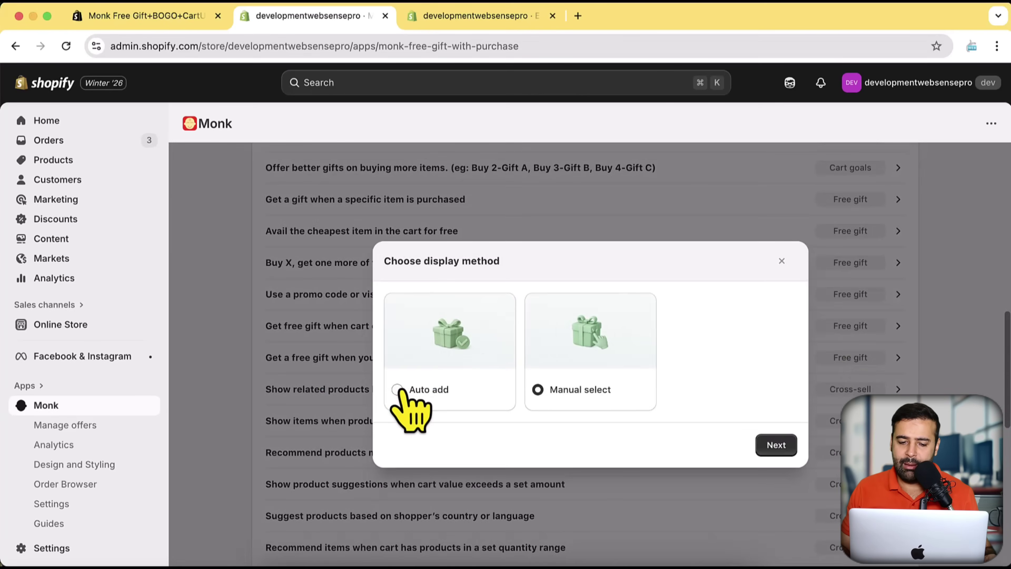
Set the gift display method to Auto add and accept the offer name Offer Funnel 1
click(397, 390)
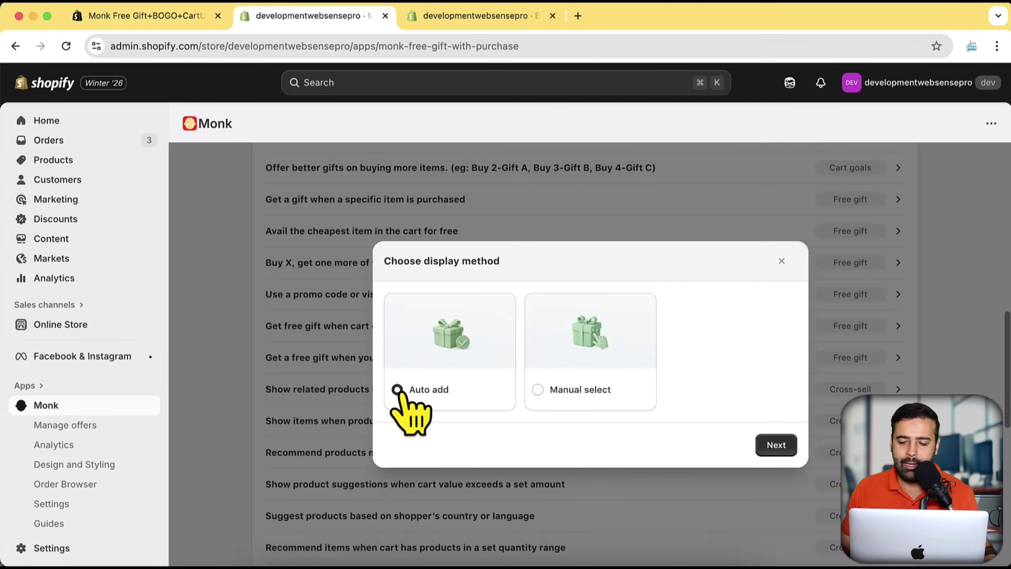
click(776, 445)
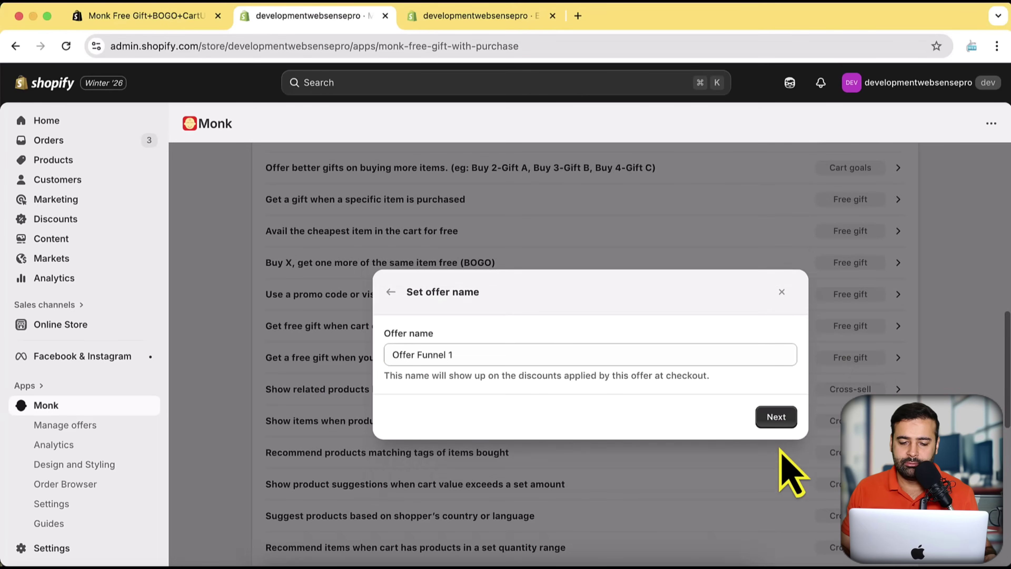
triple_click(428, 353)
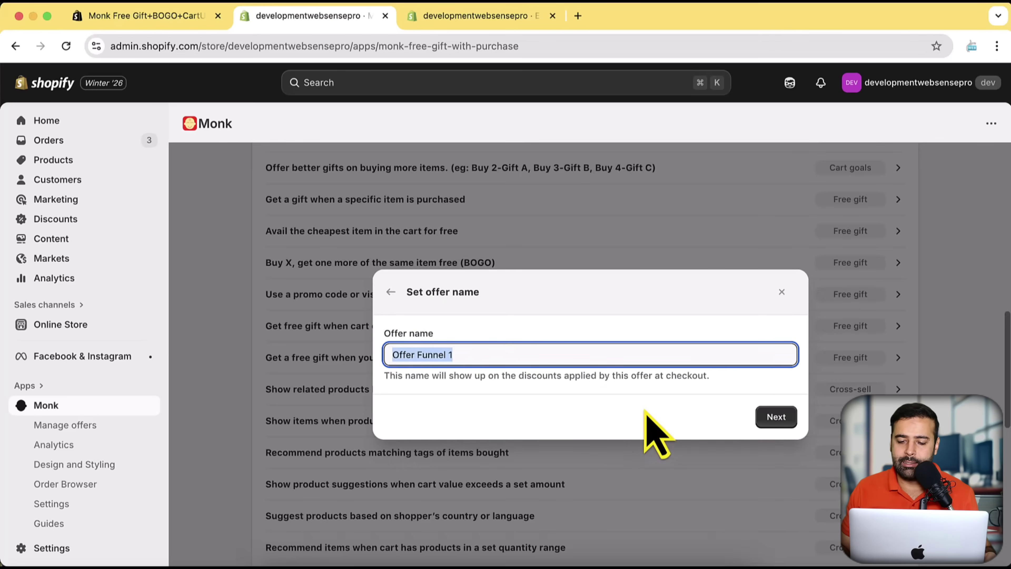
click(780, 427)
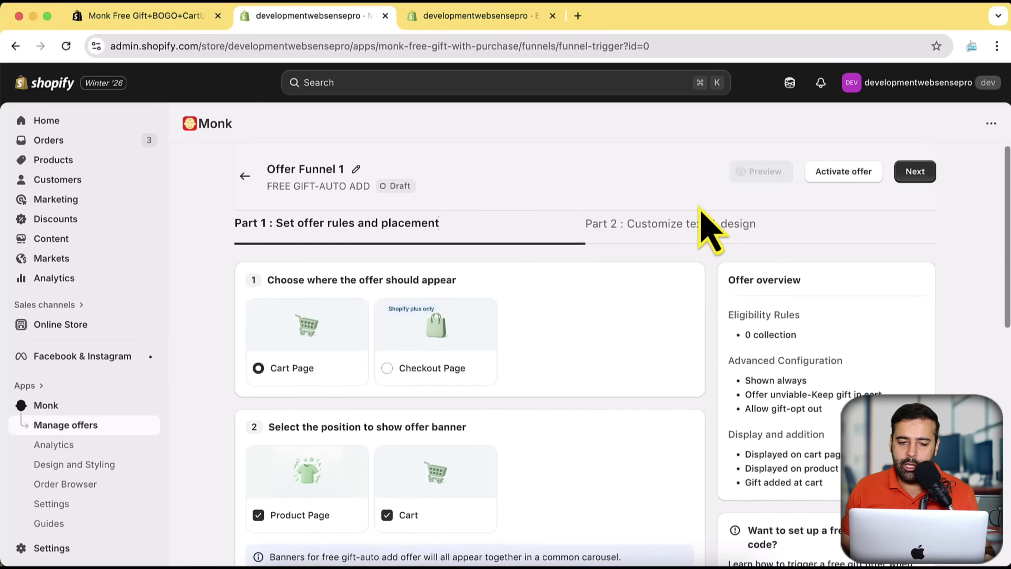
Examine the offer's placement and banner position settings, and the condition types available for the gift rule
scroll(697, 247, down, 1)
scroll(627, 330, up, 1)
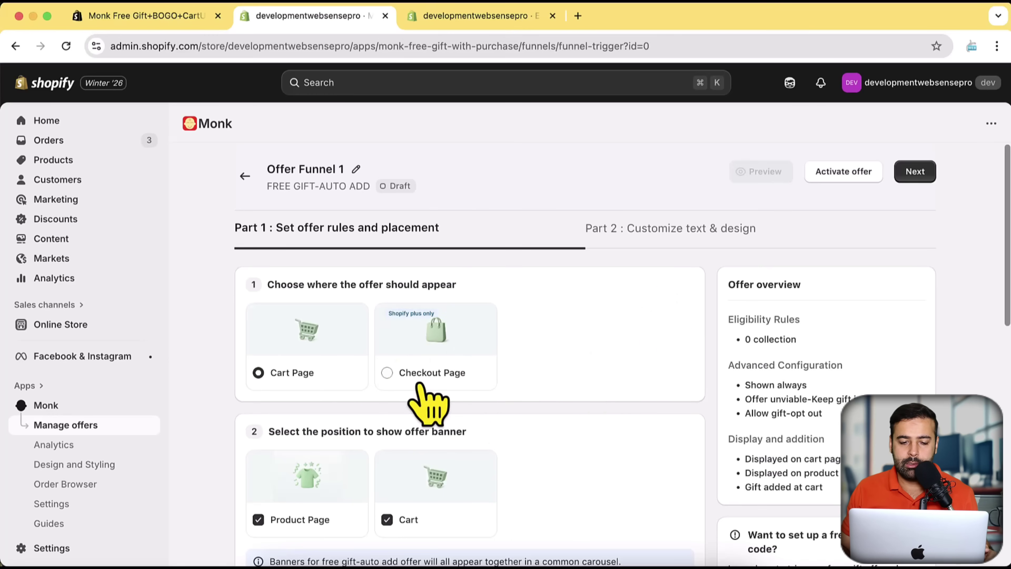
scroll(708, 266, down, 1)
scroll(709, 267, down, 6)
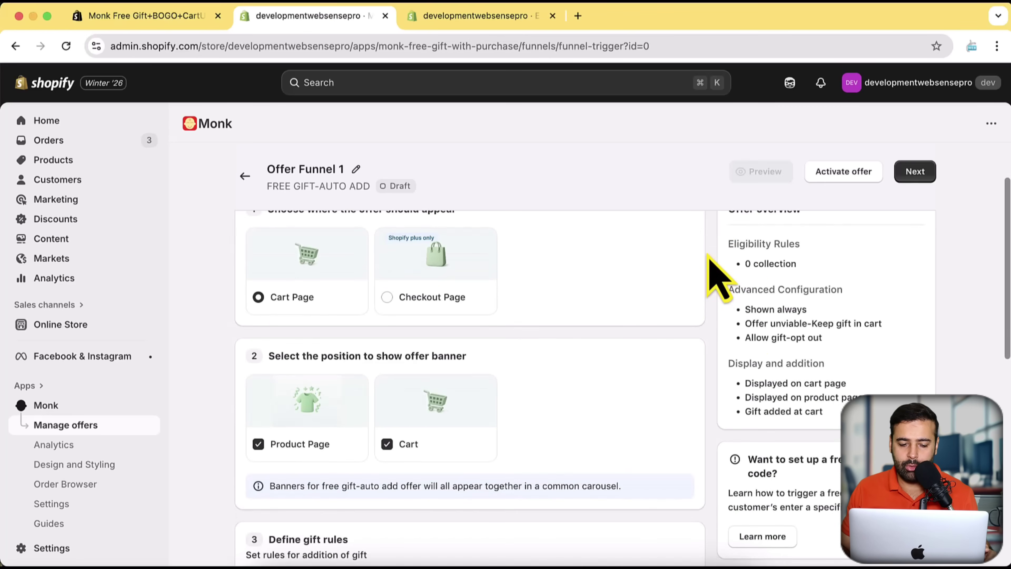
scroll(712, 274, down, 3)
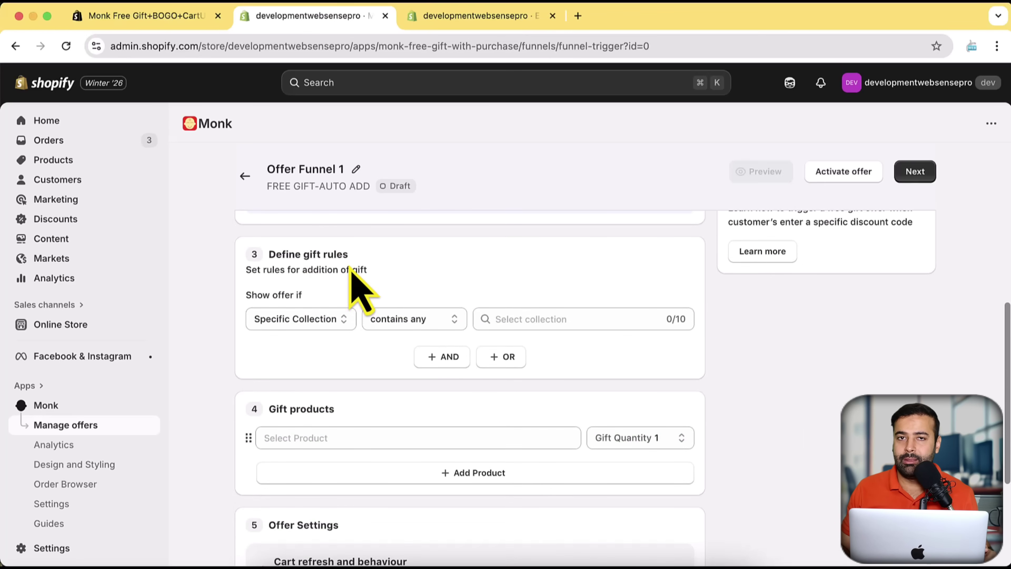
click(332, 320)
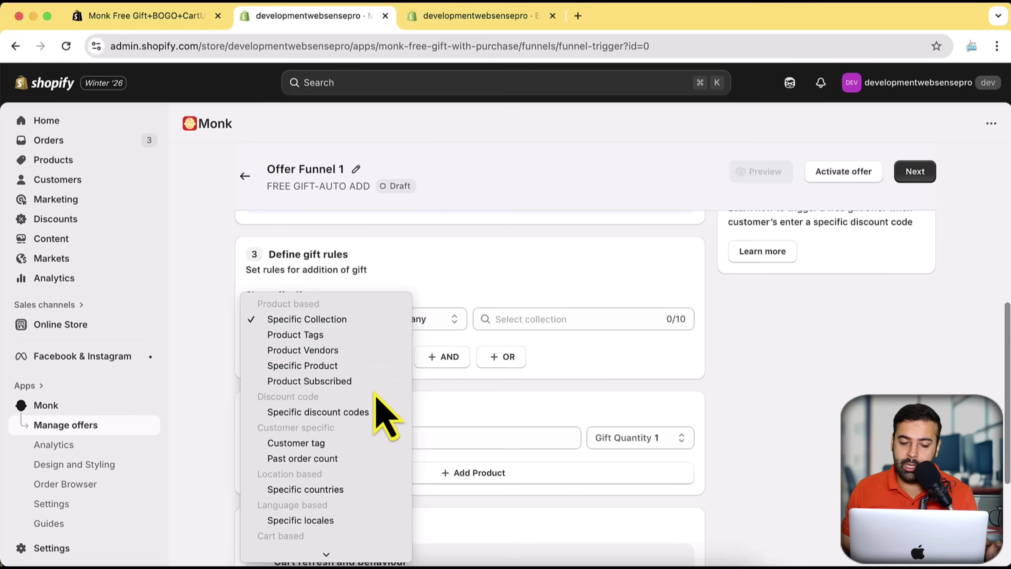
scroll(385, 390, down, 2)
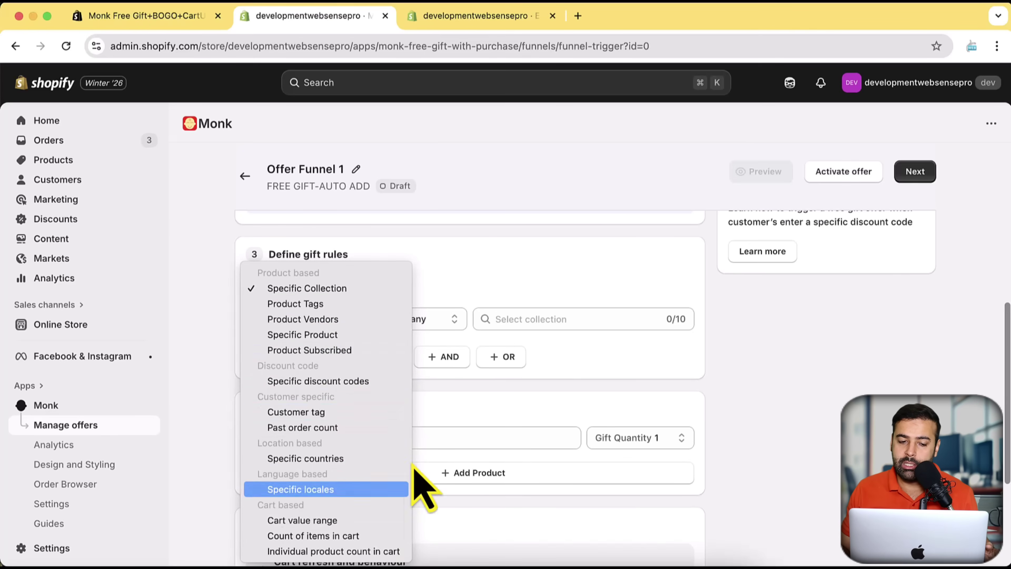
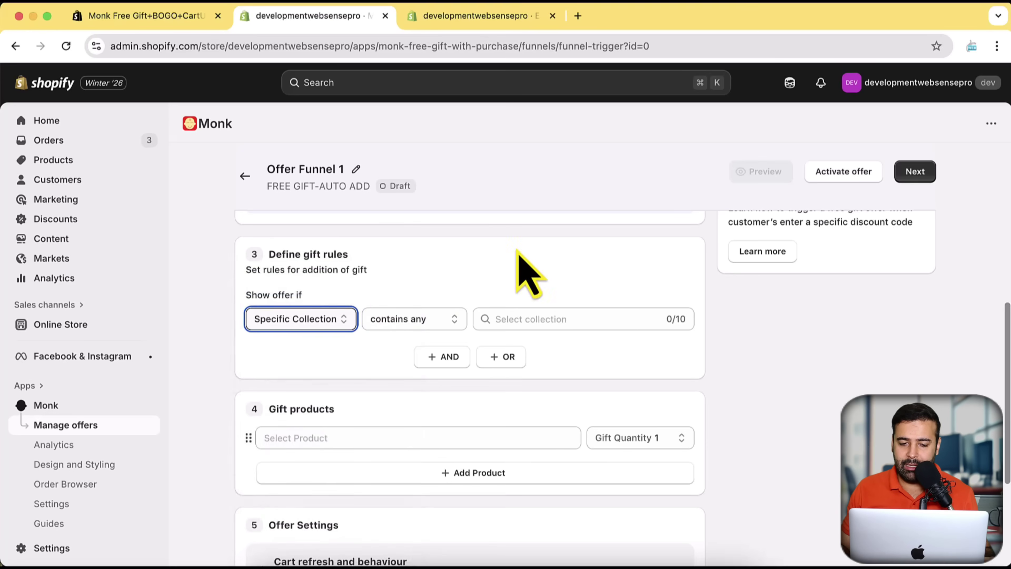
Set the gift rule's specific-collection condition to contains any, with the Female collection selected
click(444, 323)
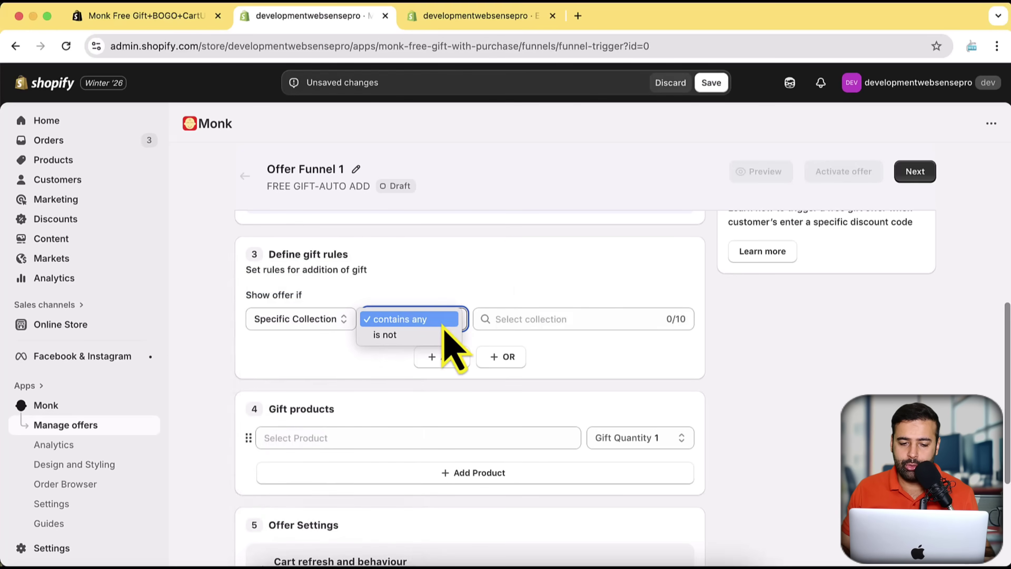
click(442, 324)
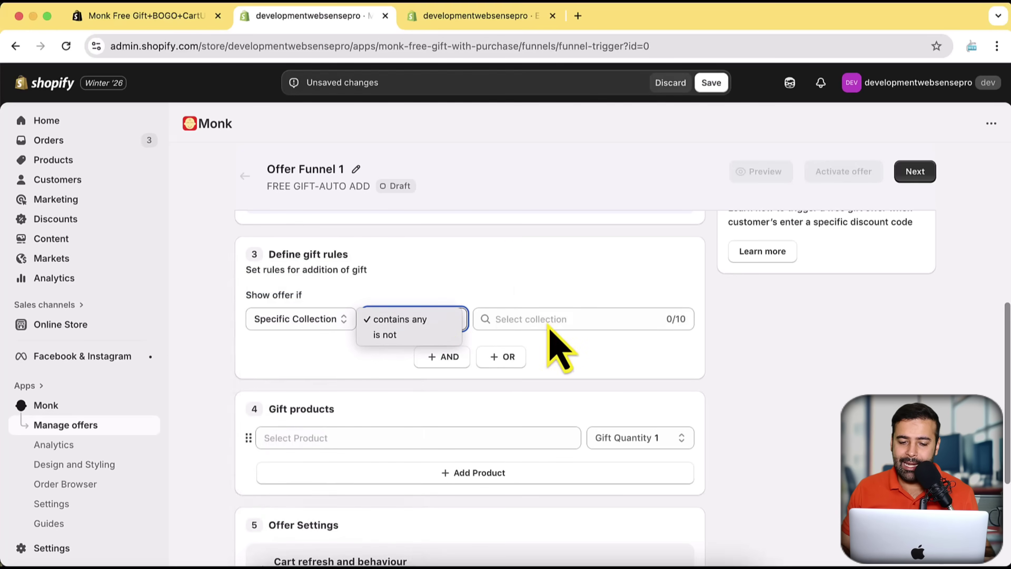
click(584, 321)
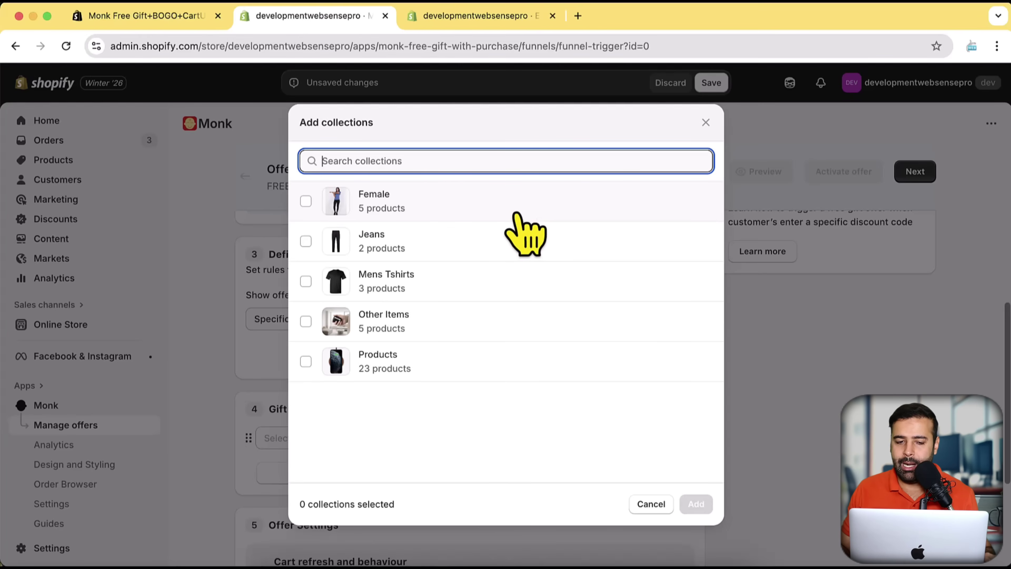
click(306, 201)
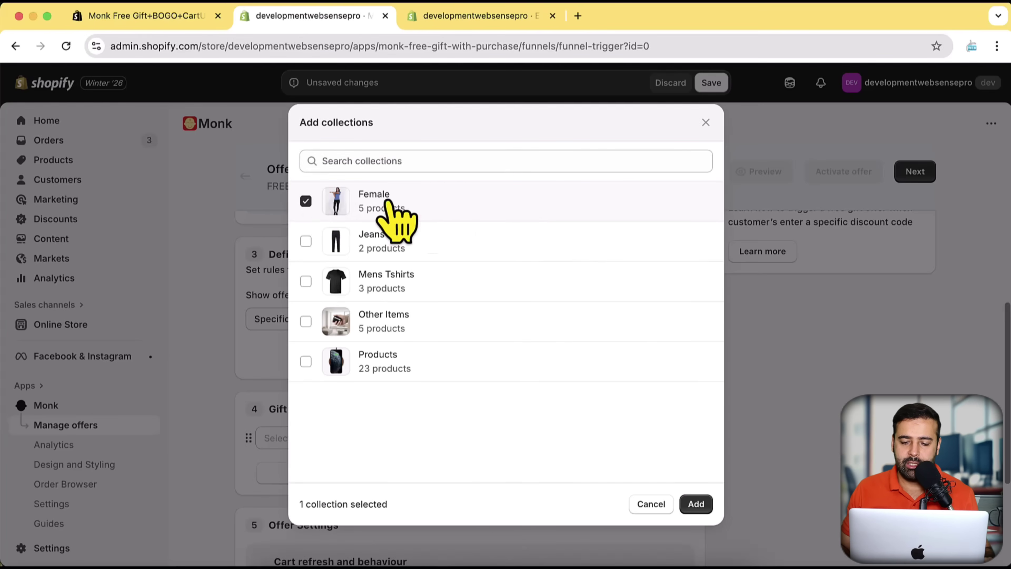
click(694, 504)
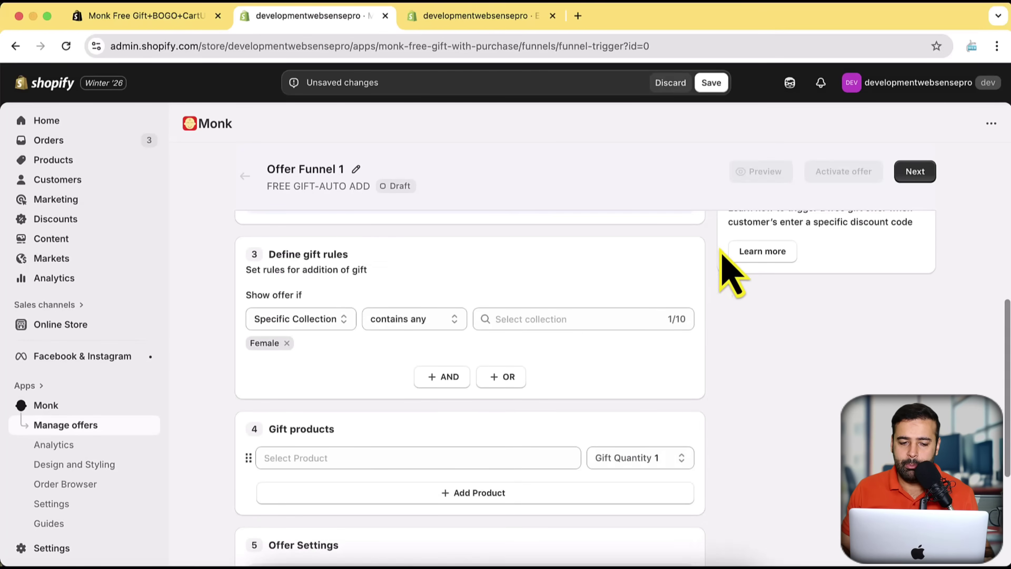
Add an AND condition to the gift rule requiring the count of items in cart to be equal to 2
scroll(722, 263, down, 1)
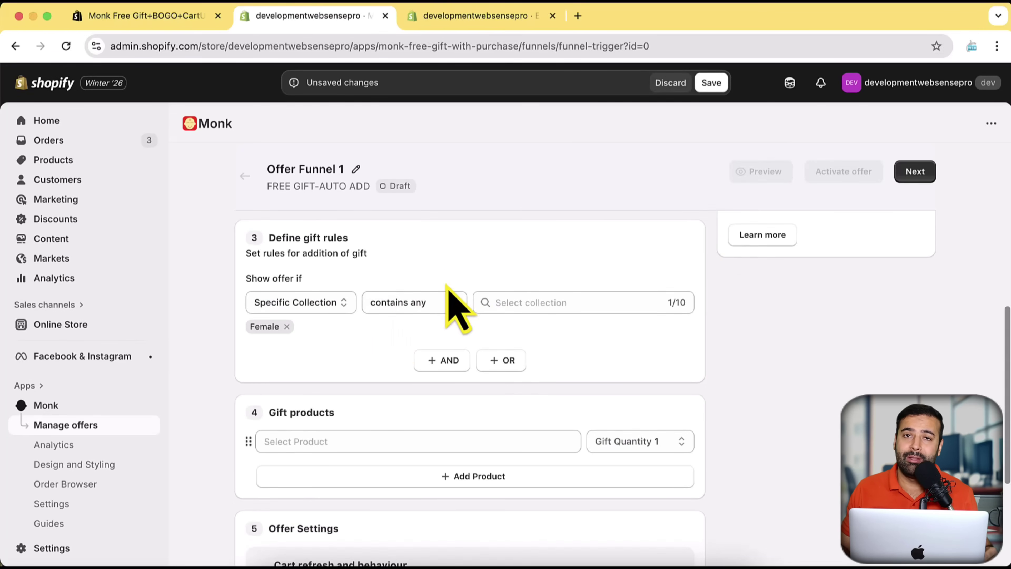
click(438, 362)
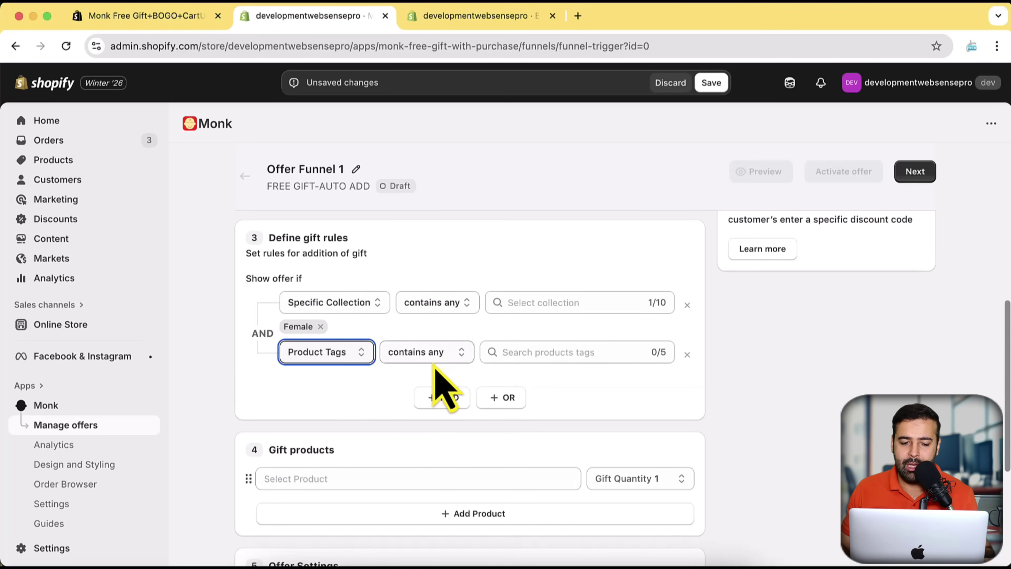
click(355, 359)
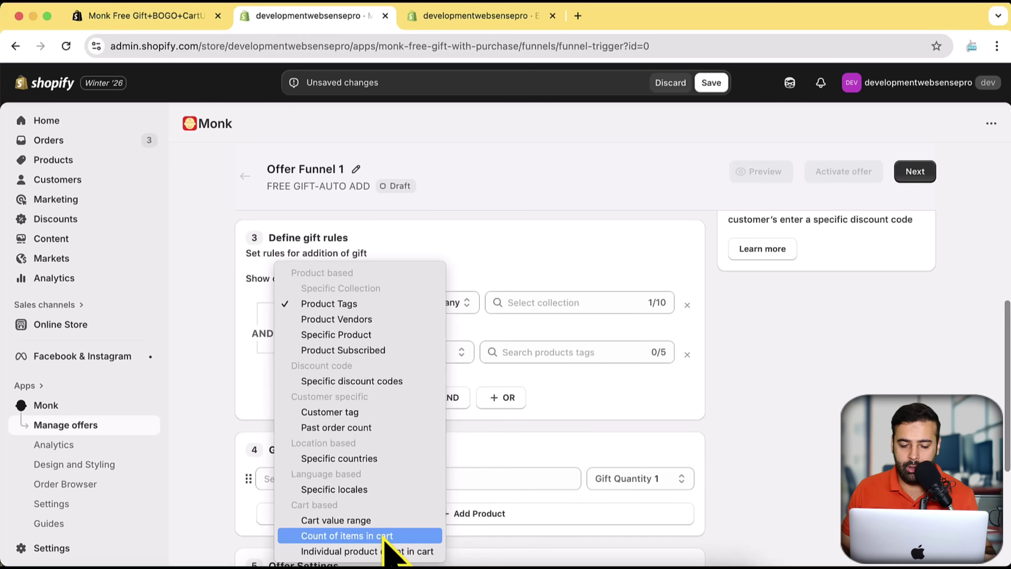
click(418, 537)
click(512, 358)
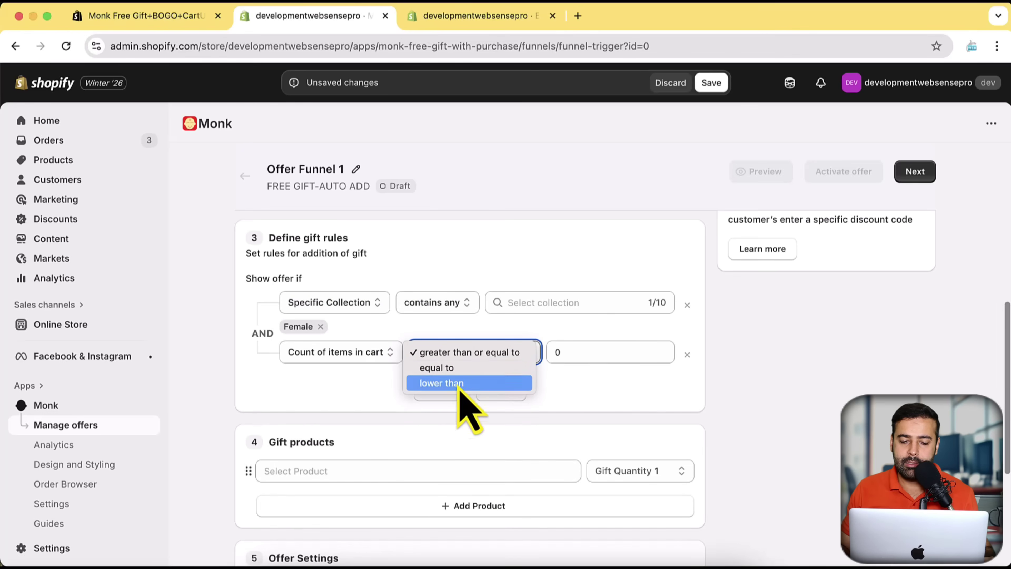
click(438, 373)
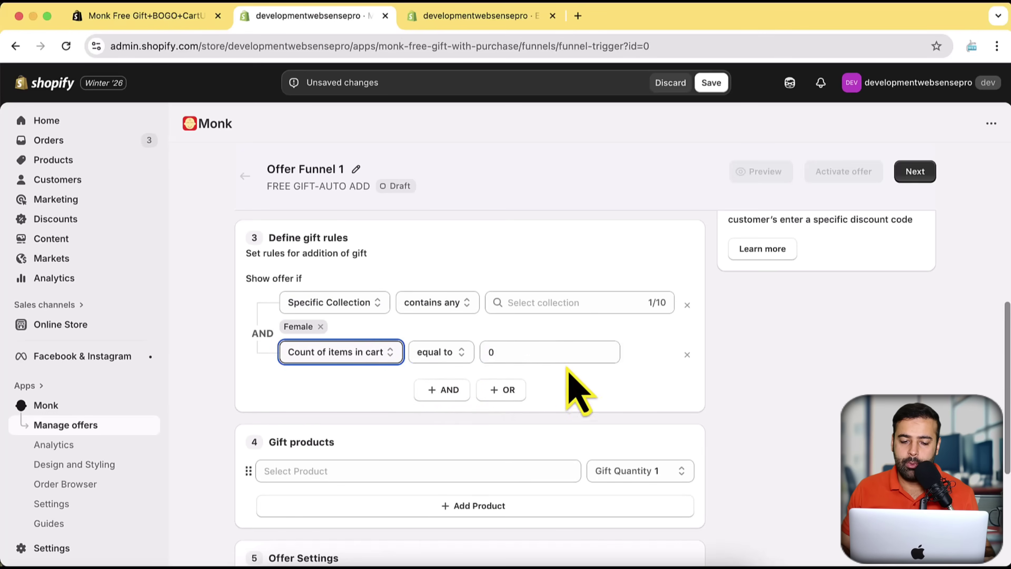
click(482, 351)
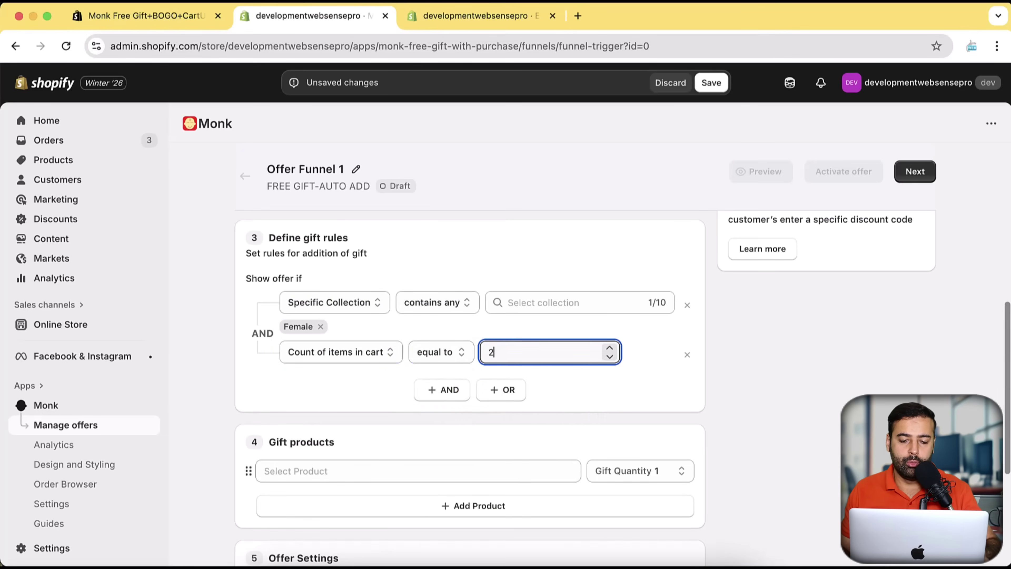
click(591, 395)
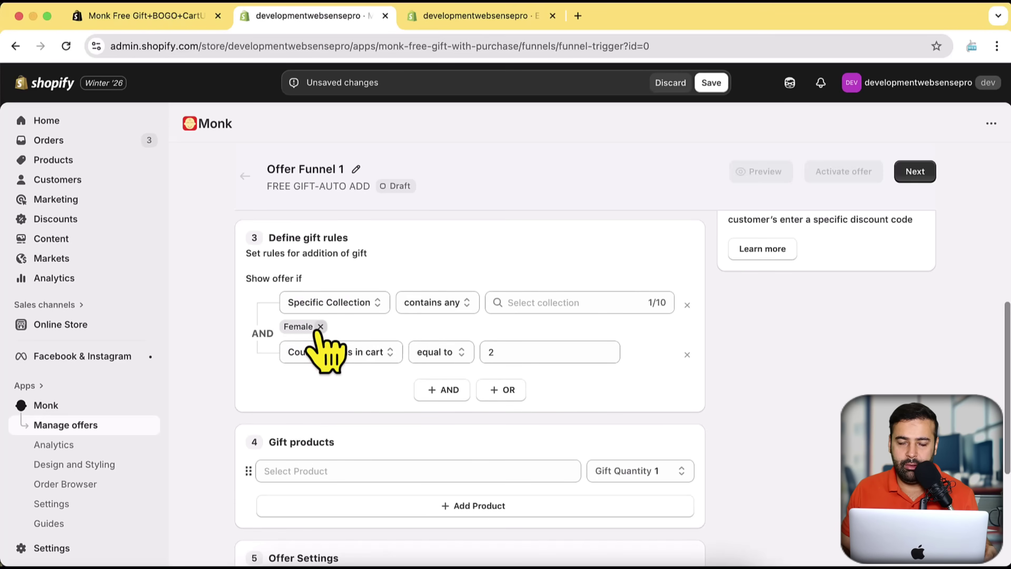
Choose DROP CLASSIC LEATHER WIRELESS CHARGER as the offer's gift product
scroll(713, 275, down, 5)
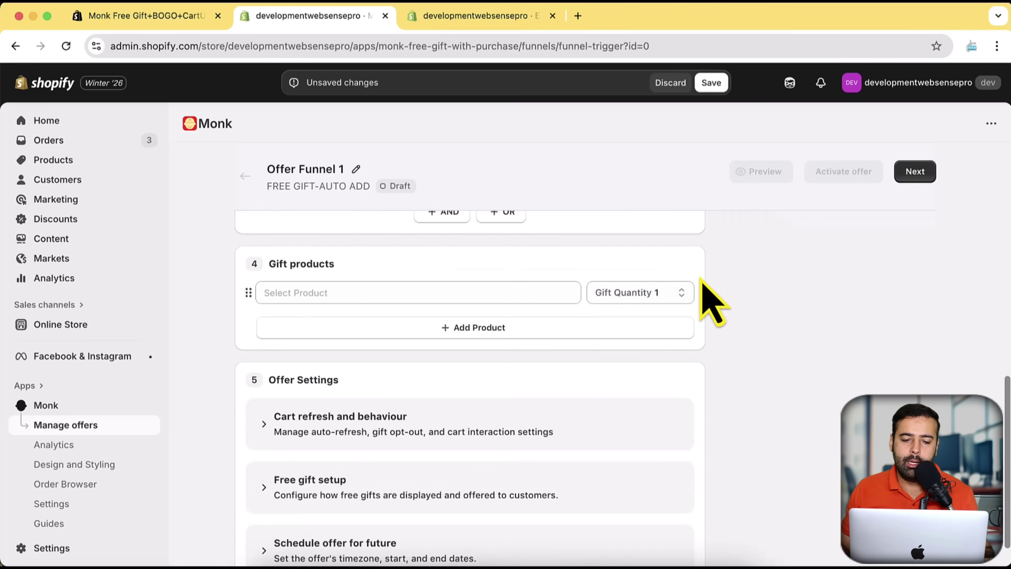
click(381, 288)
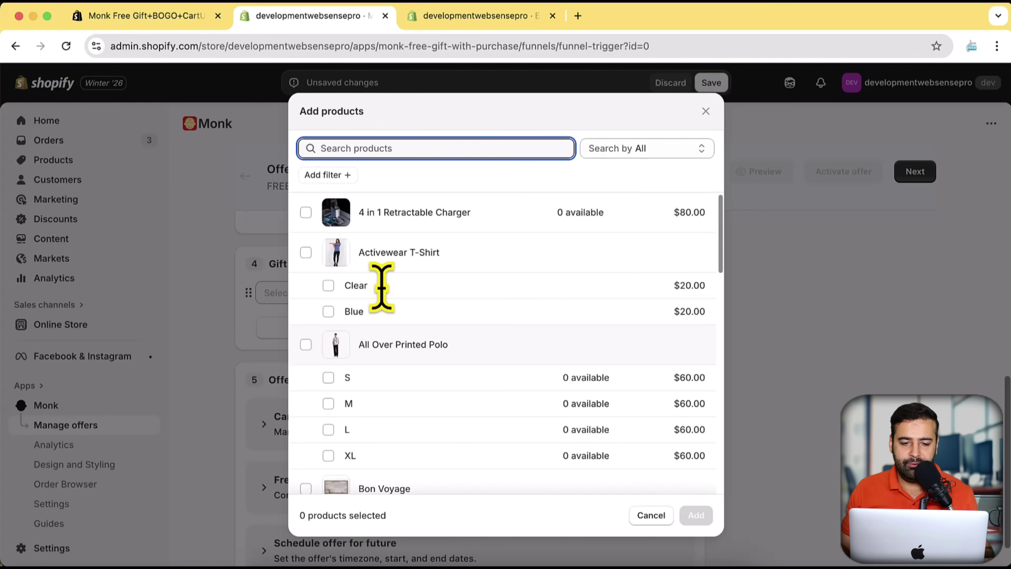
scroll(603, 277, down, 15)
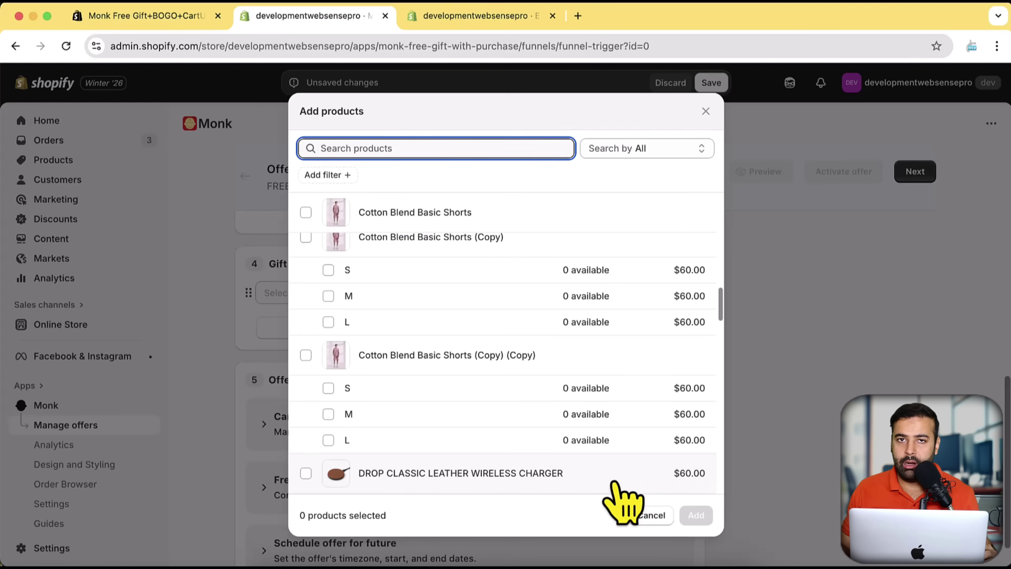
click(306, 474)
click(695, 515)
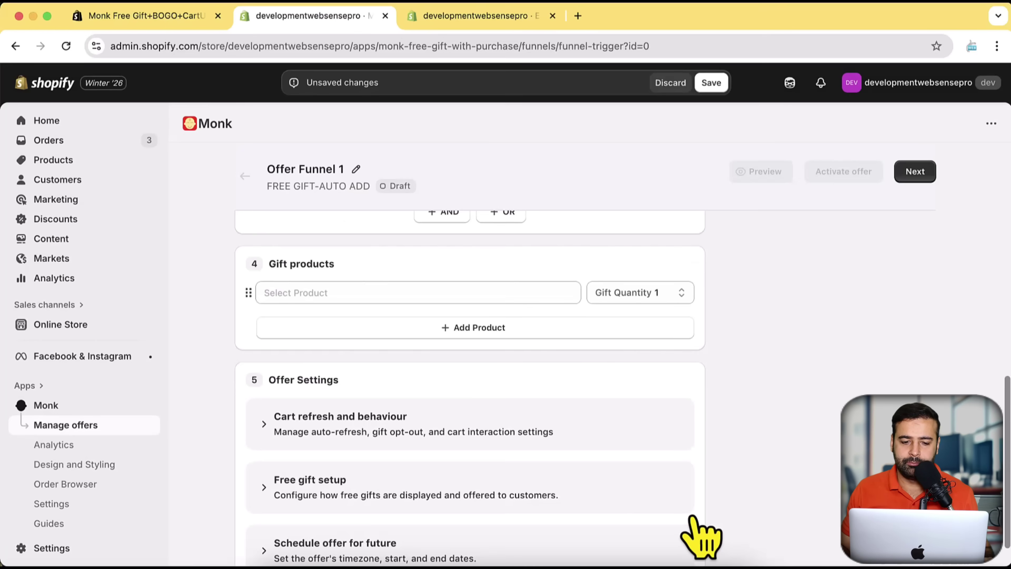
Examine the cart refresh and behaviour settings, including auto remove, gift opt-out and auto-refresh, and collapse them again
scroll(723, 295, down, 2)
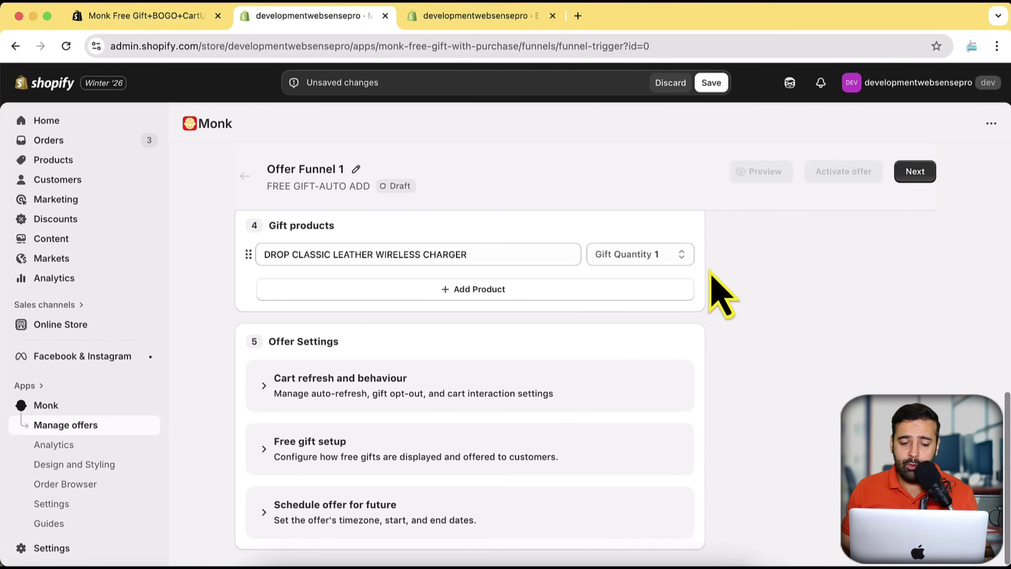
click(264, 385)
click(264, 386)
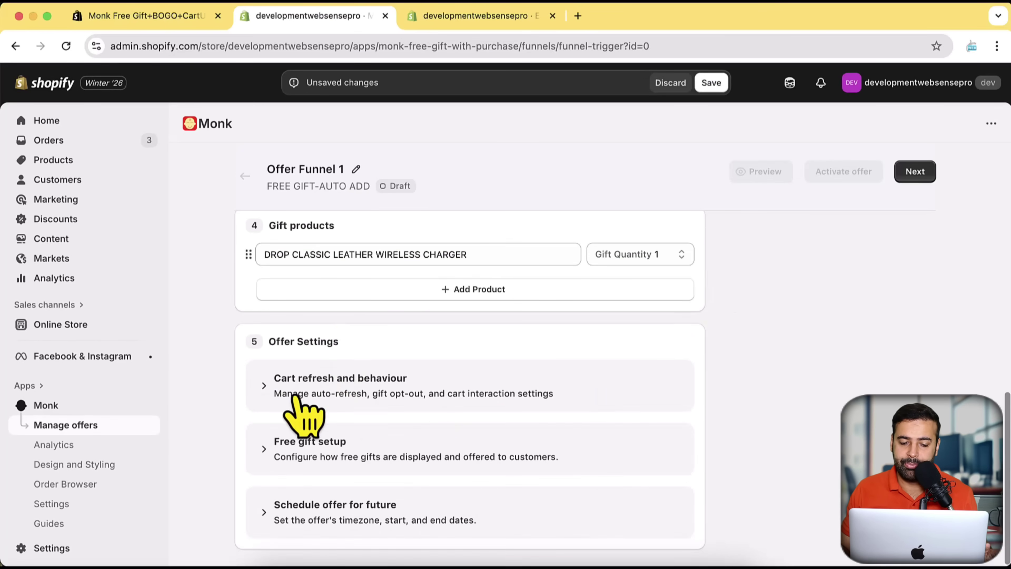
click(264, 385)
scroll(484, 382, down, 2)
scroll(477, 360, down, 1)
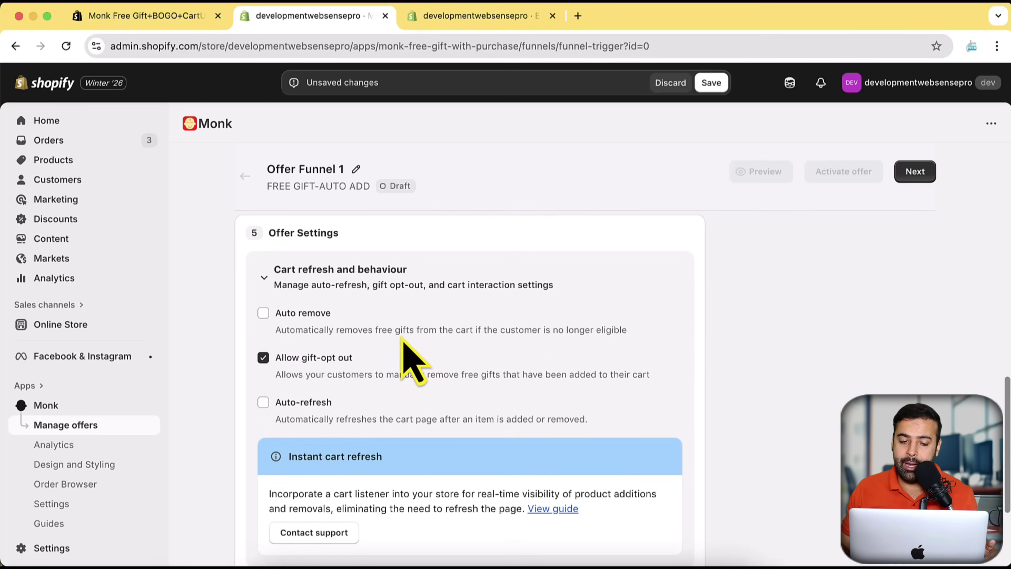
drag(628, 329, 272, 338)
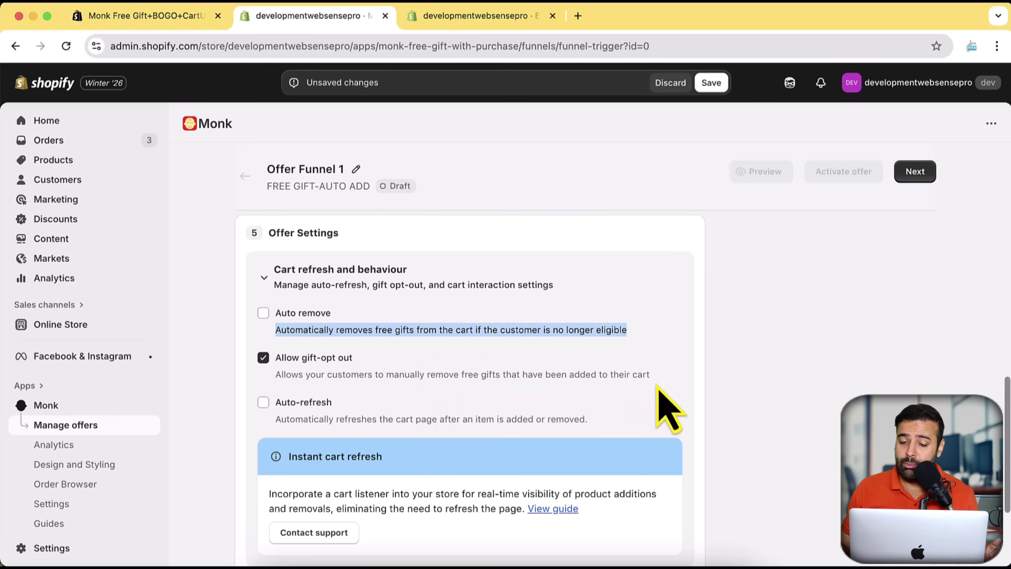
click(667, 381)
scroll(497, 343, down, 3)
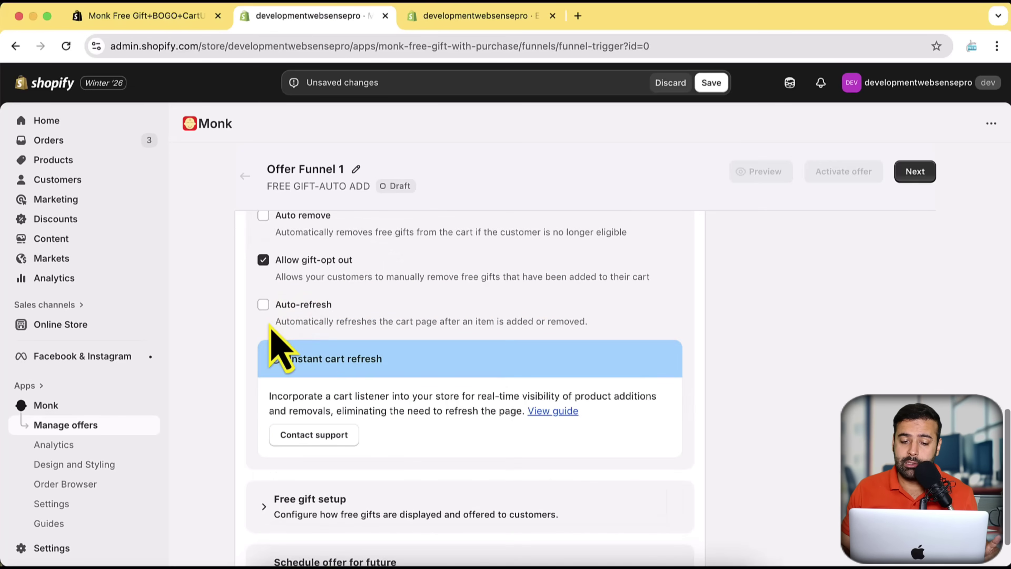
drag(273, 323, 620, 326)
scroll(641, 355, up, 3)
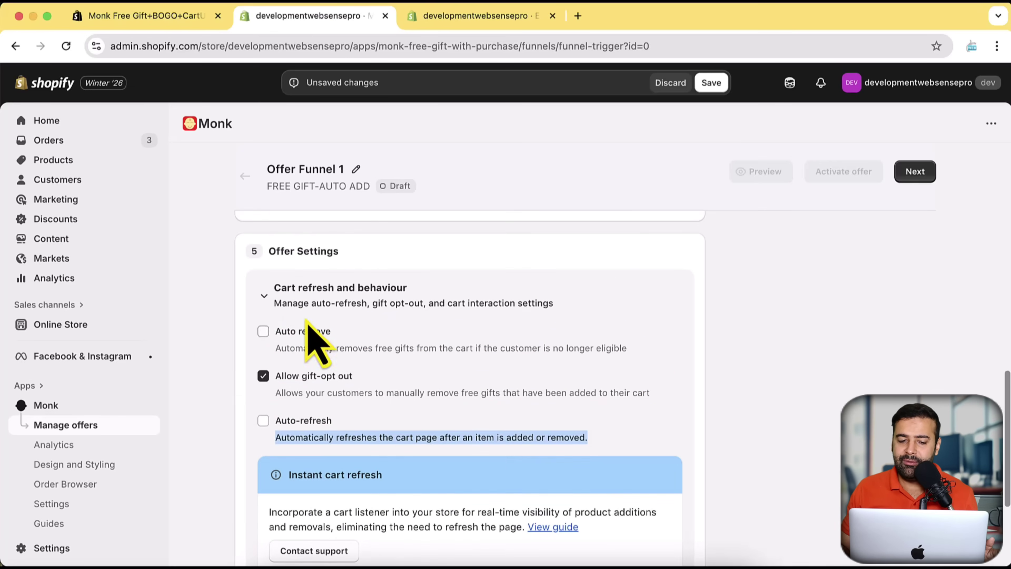
click(267, 295)
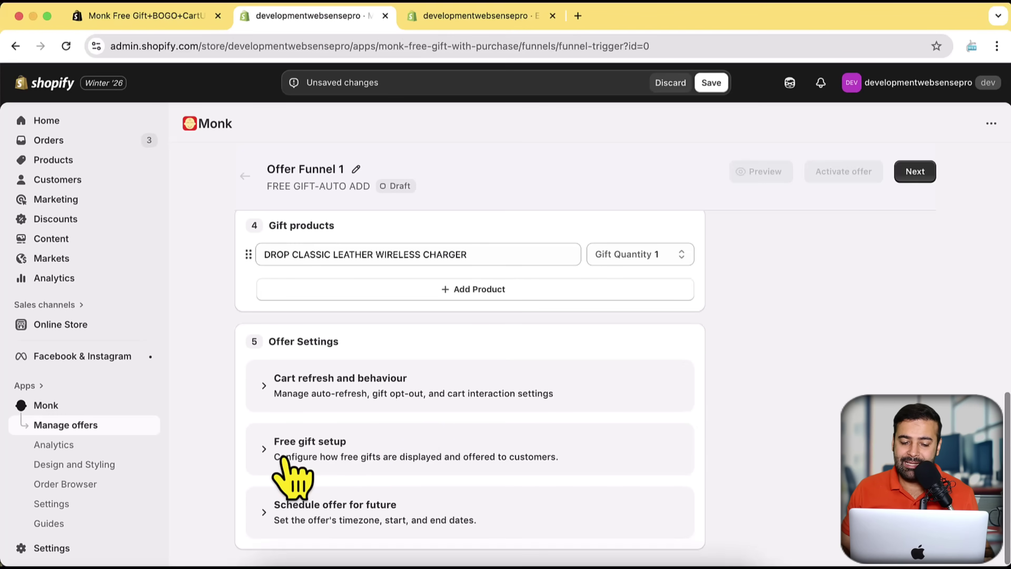
Examine the free gift setup and the future scheduling options in the offer settings, and collapse both sections again
click(277, 449)
scroll(637, 399, down, 2)
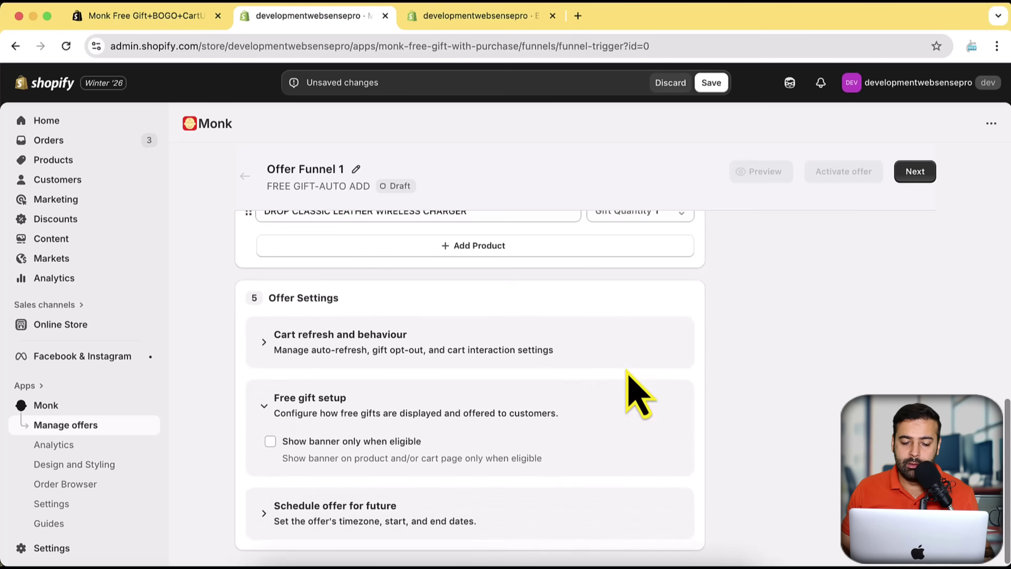
click(280, 504)
scroll(608, 372, down, 2)
scroll(607, 373, down, 1)
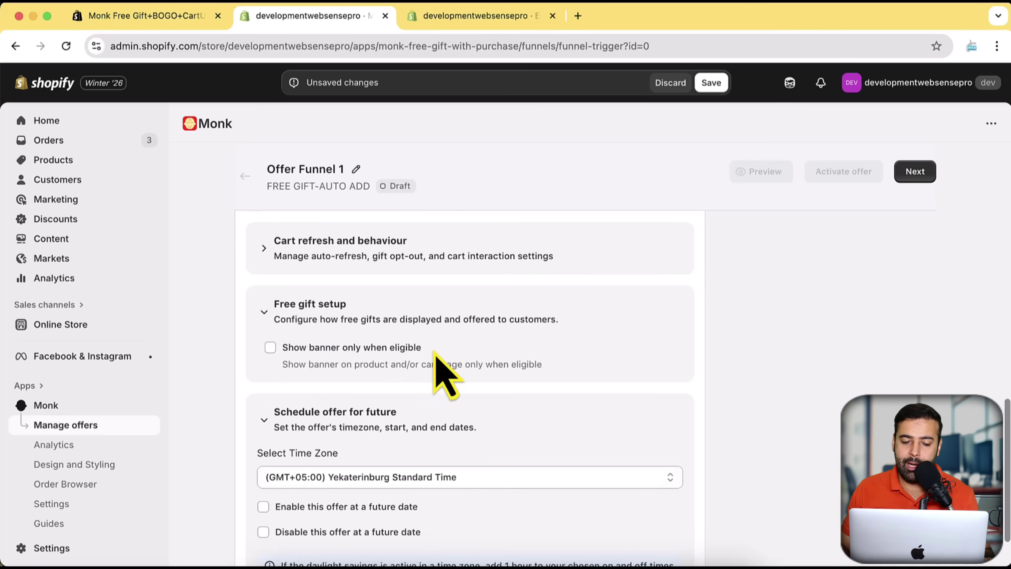
scroll(548, 320, down, 2)
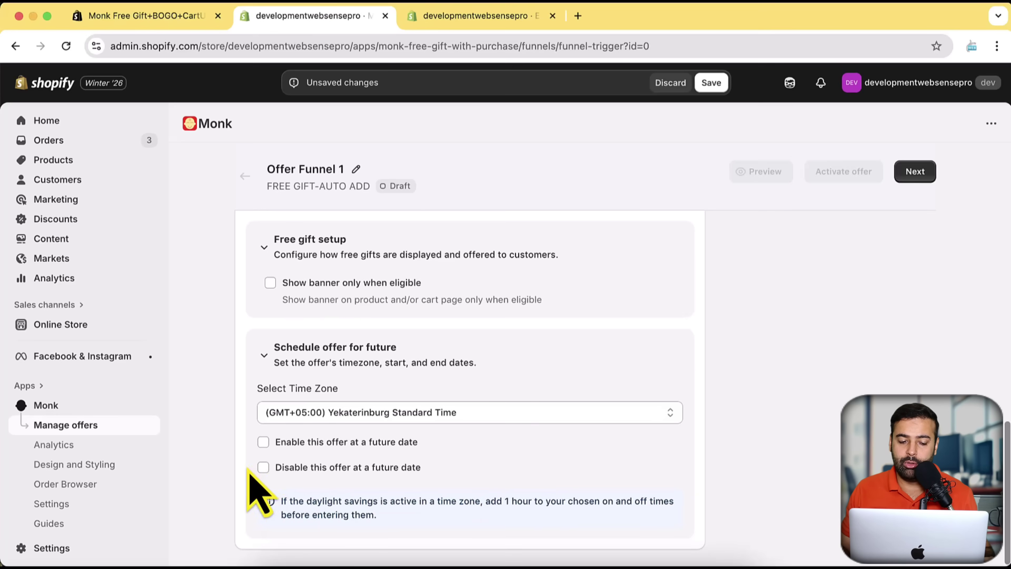
click(265, 356)
click(267, 401)
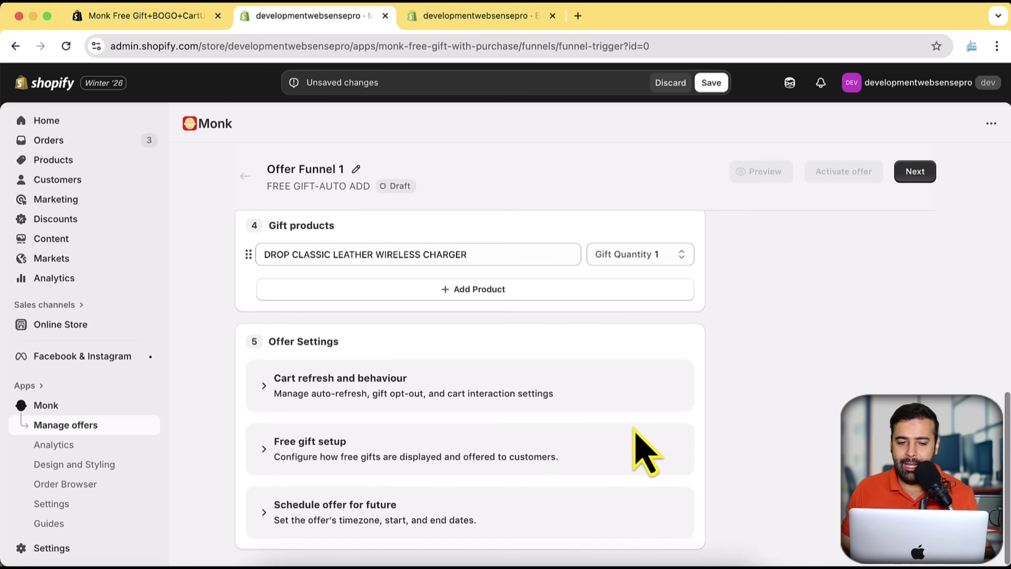
Continue to the offer's text and design part and review its content languages, section heading and layout options
scroll(639, 447, up, 15)
click(914, 175)
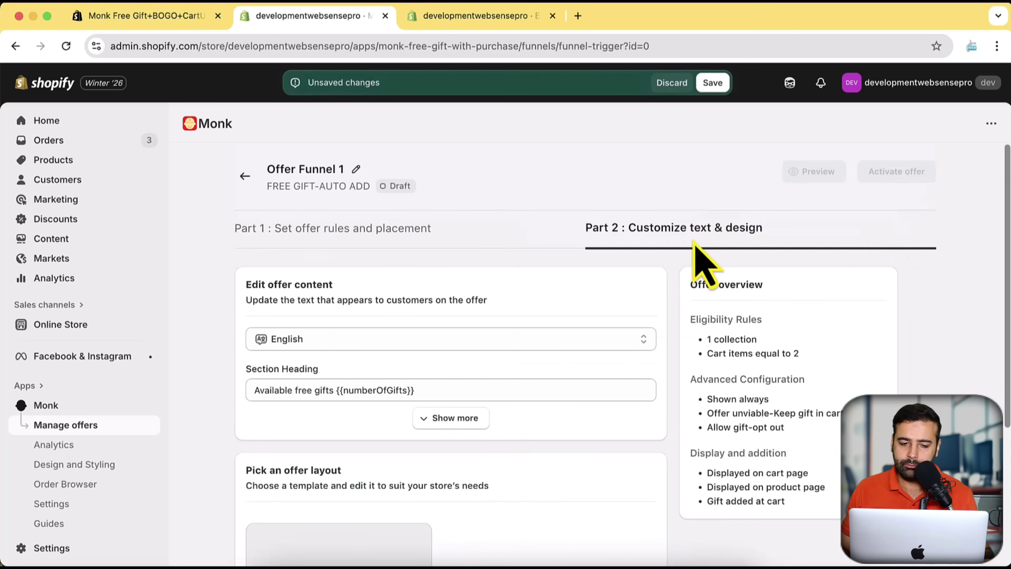
scroll(682, 267, down, 2)
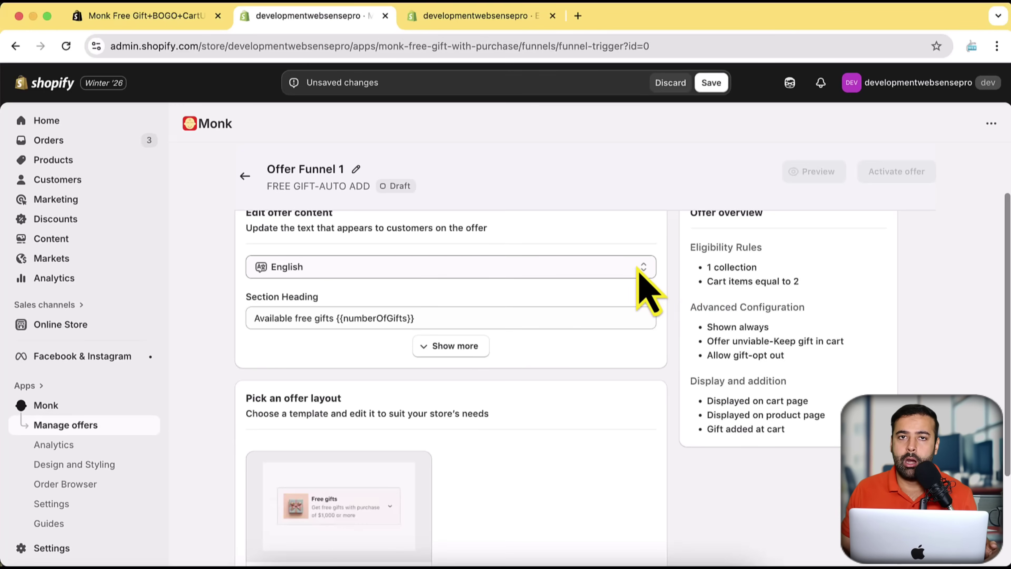
click(645, 271)
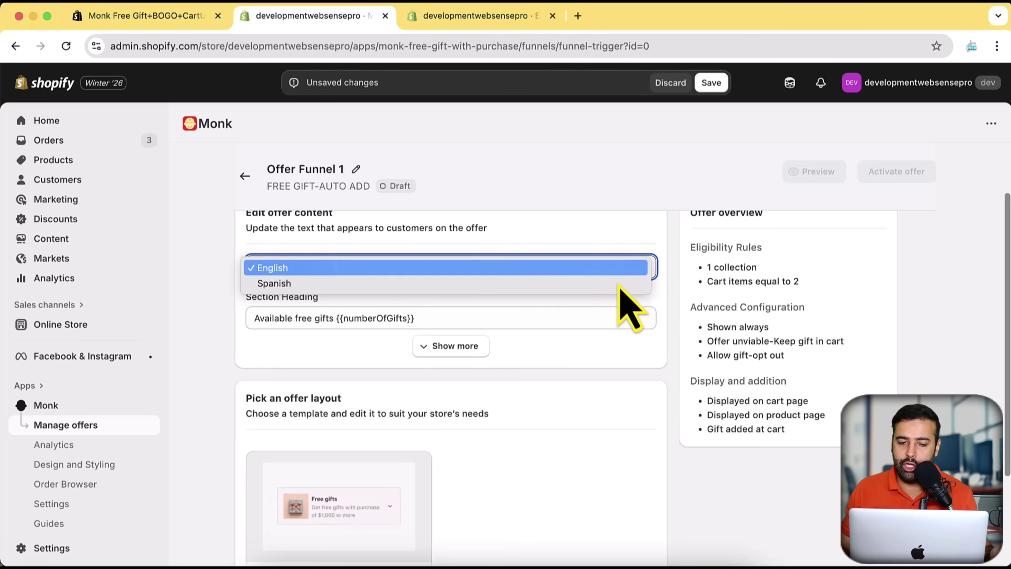
click(691, 273)
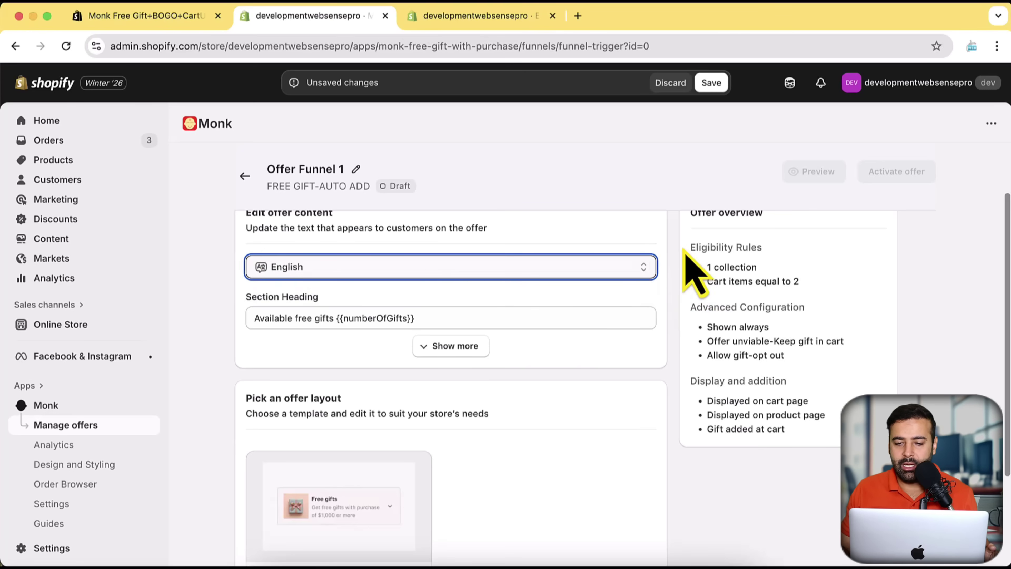
scroll(691, 275, down, 1)
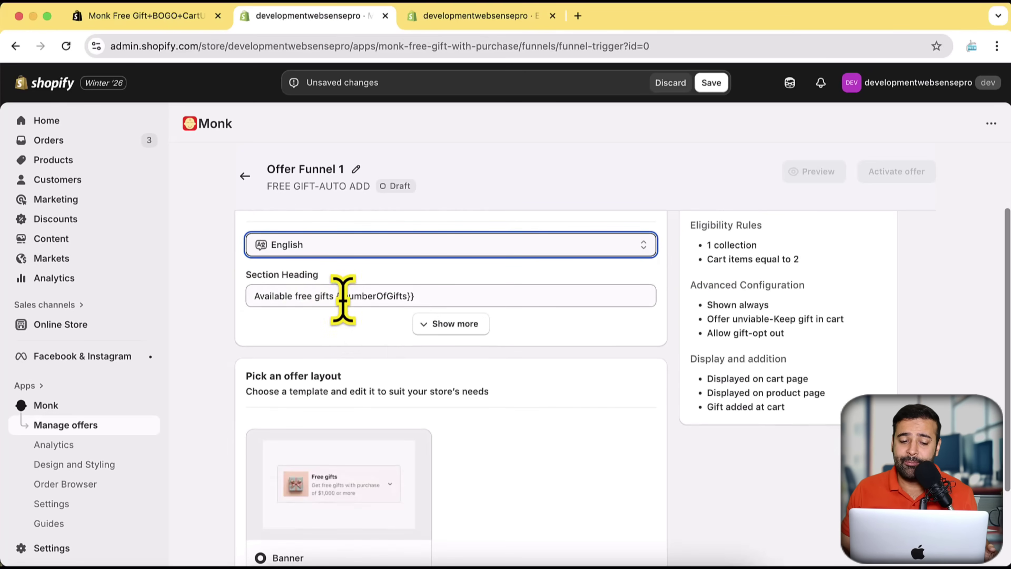
drag(336, 295, 434, 295)
click(659, 340)
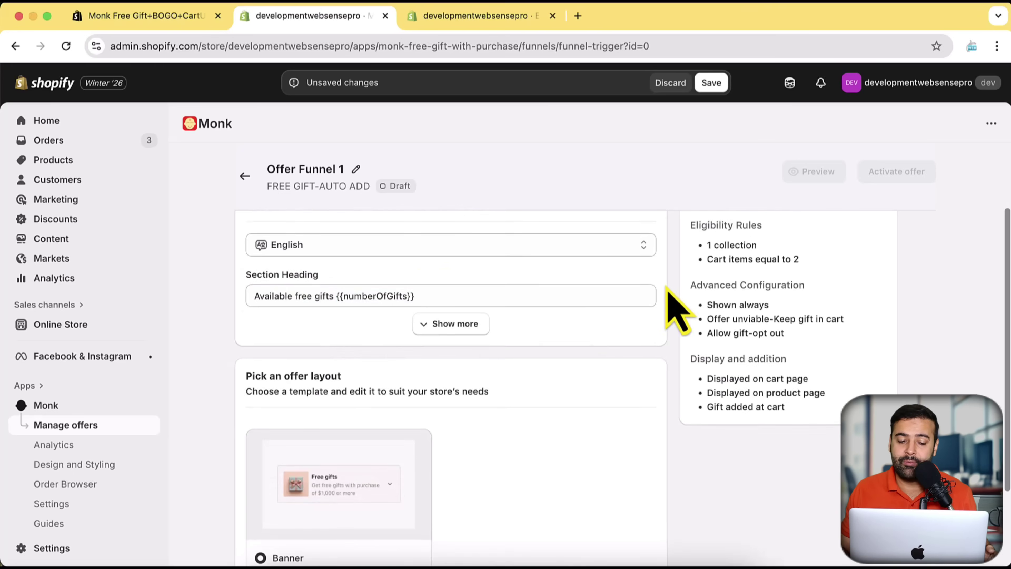
scroll(673, 307, down, 5)
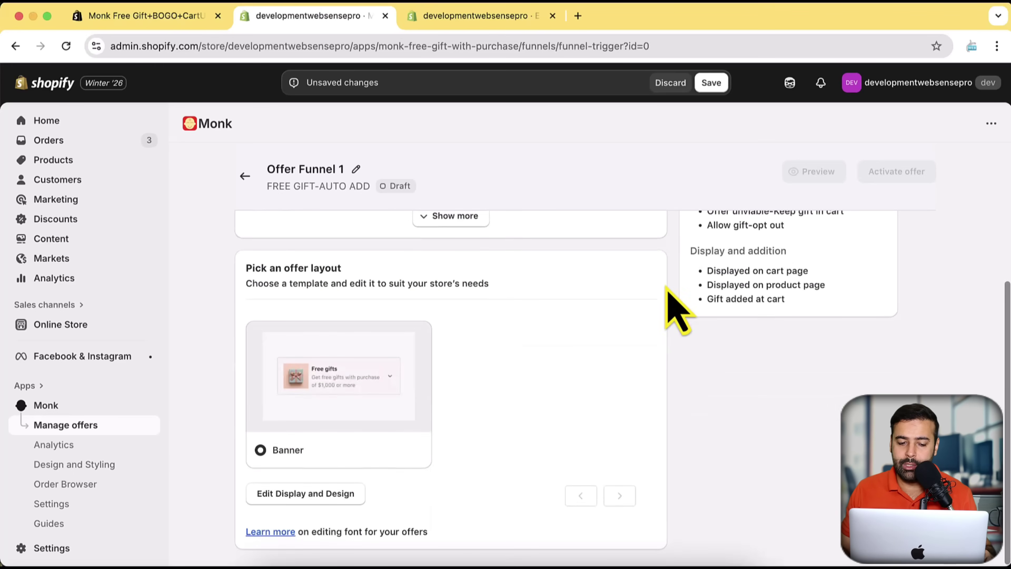
scroll(677, 310, up, 10)
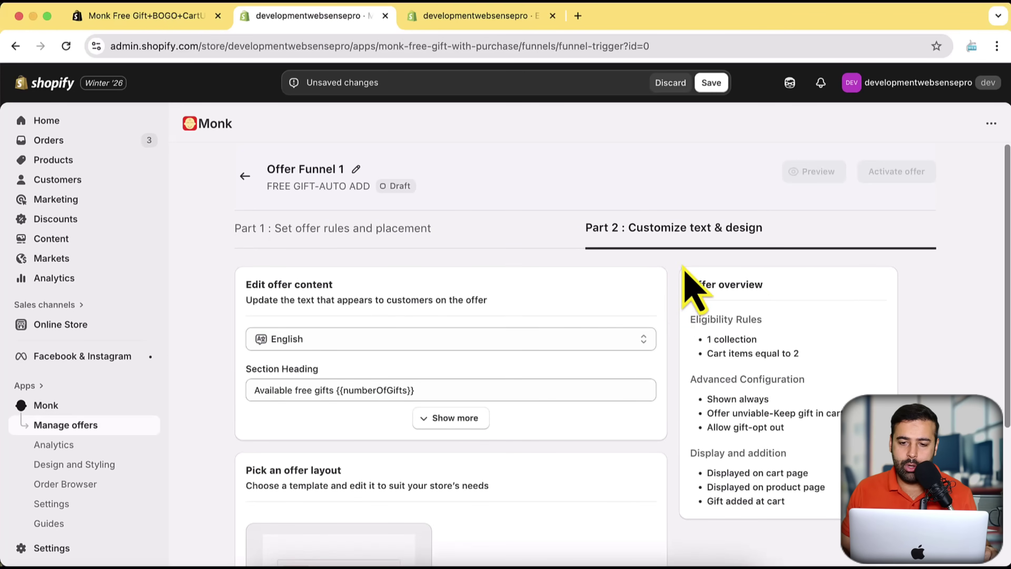
Save the free gift offer and open the online store's home page to look it over
click(711, 87)
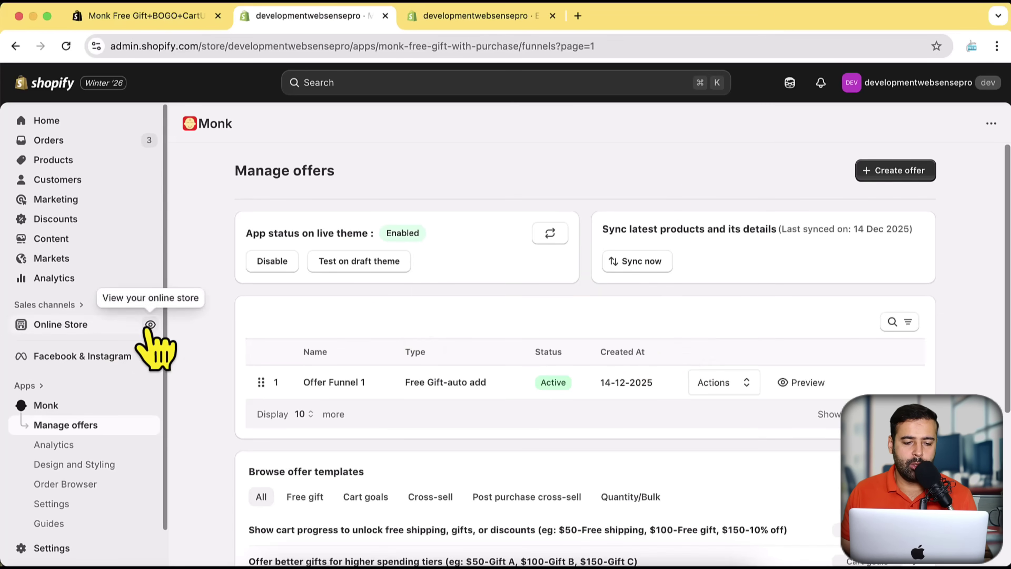
click(150, 325)
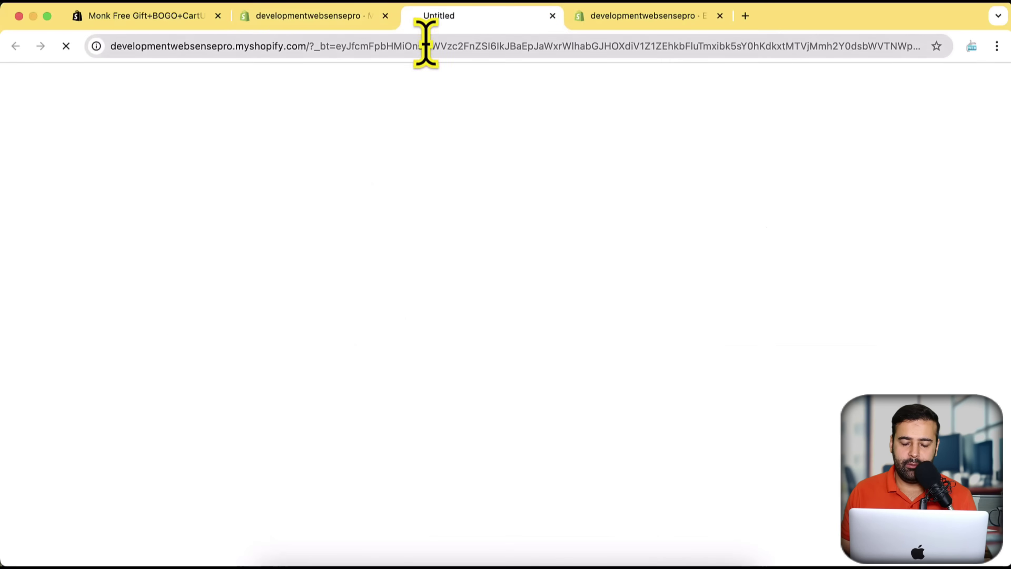
drag(435, 24, 293, 24)
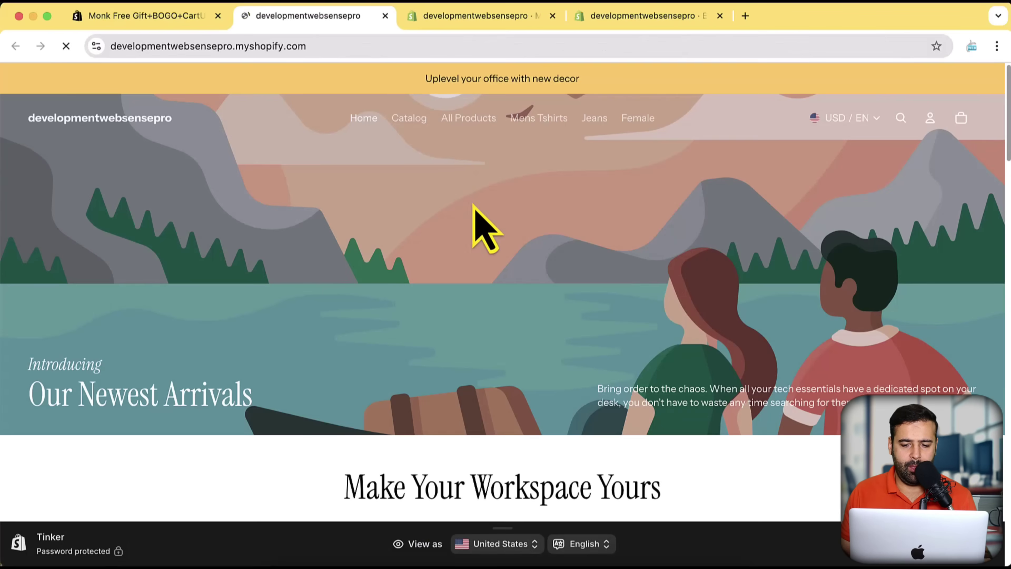
scroll(485, 180, down, 7)
scroll(521, 179, up, 7)
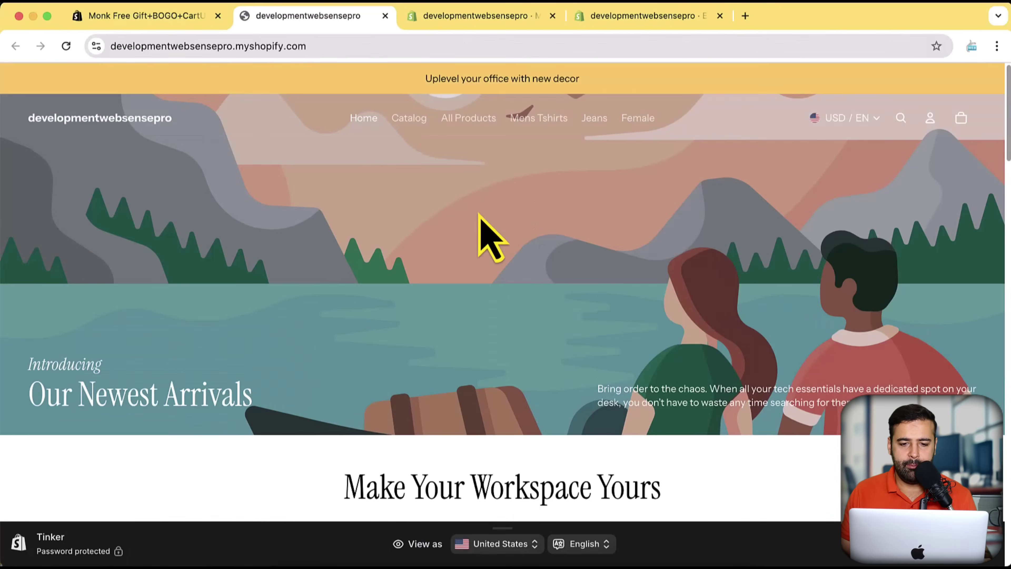
Browse the Female collection and open the Tops Dressy Casual product page
click(638, 118)
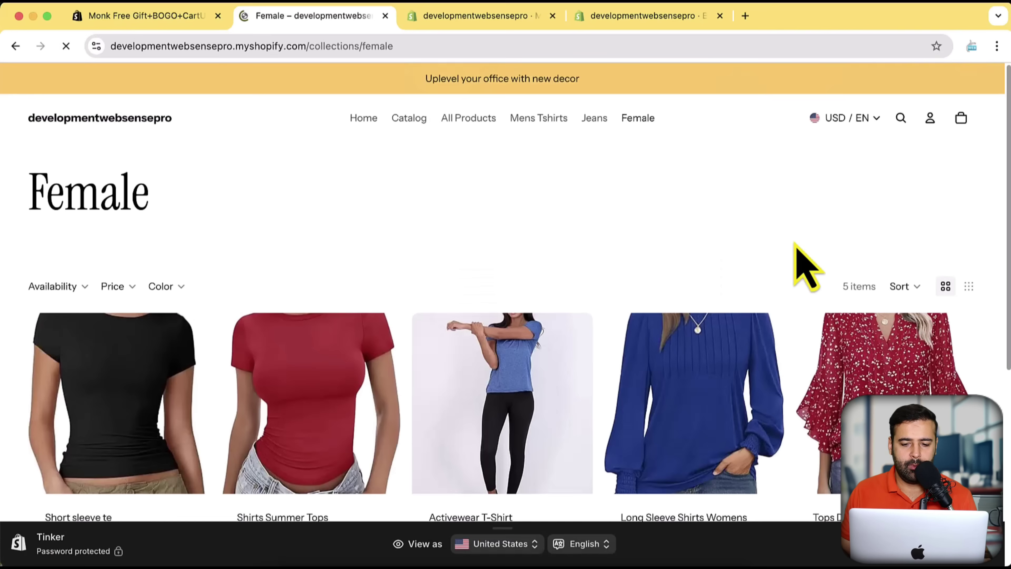
scroll(980, 315, down, 5)
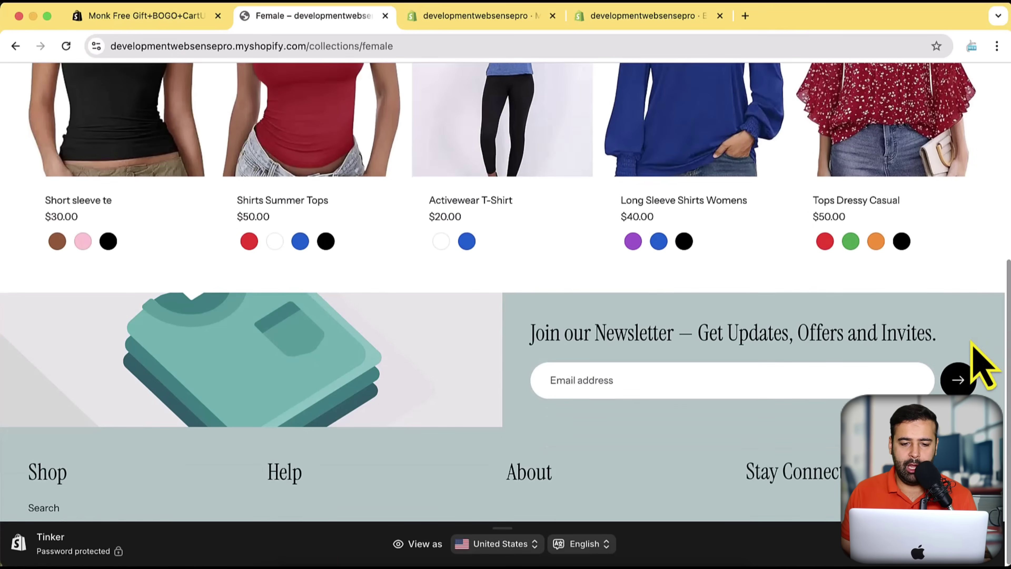
scroll(977, 361, up, 5)
scroll(977, 301, down, 5)
scroll(991, 354, up, 5)
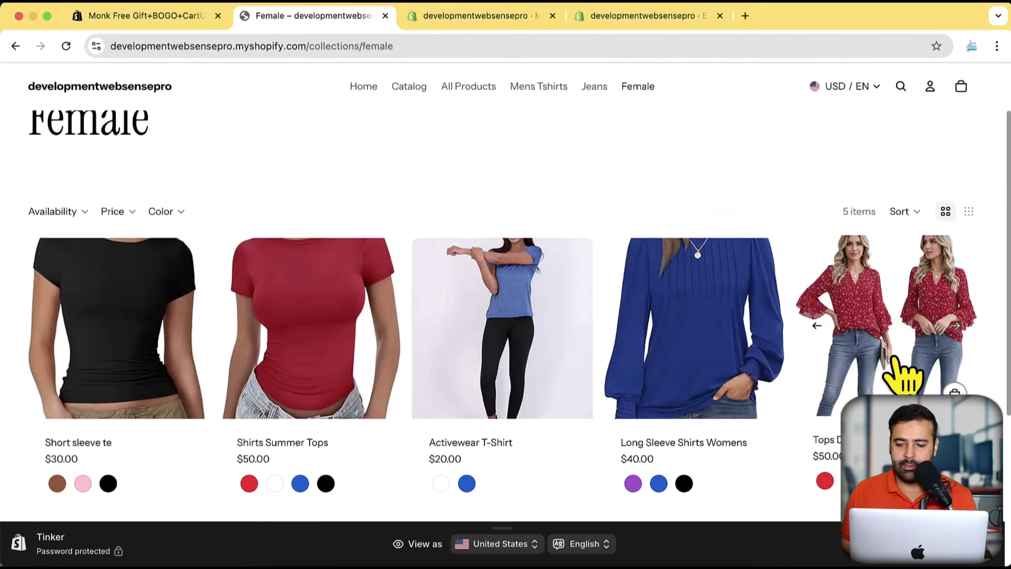
click(886, 346)
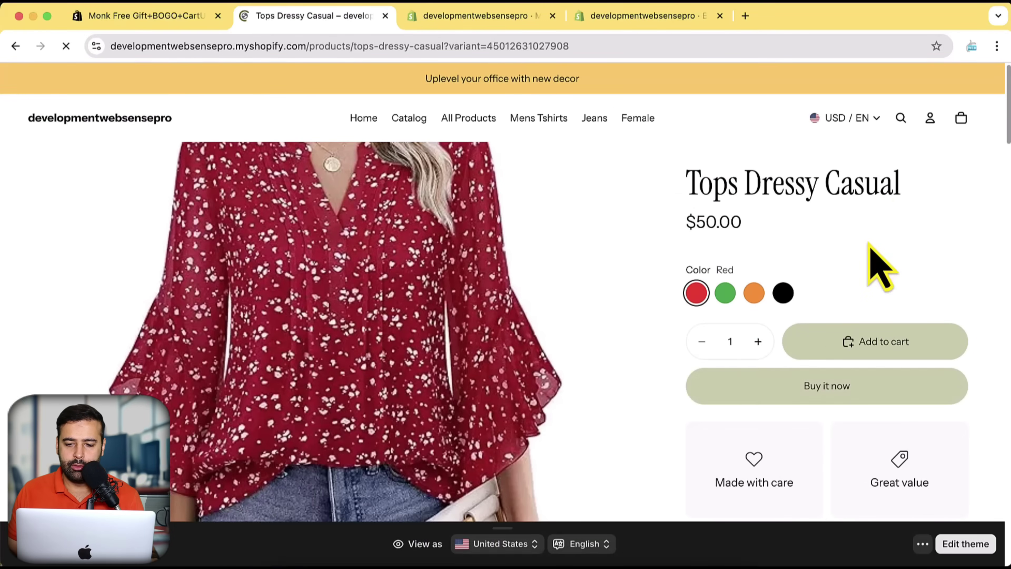
click(733, 340)
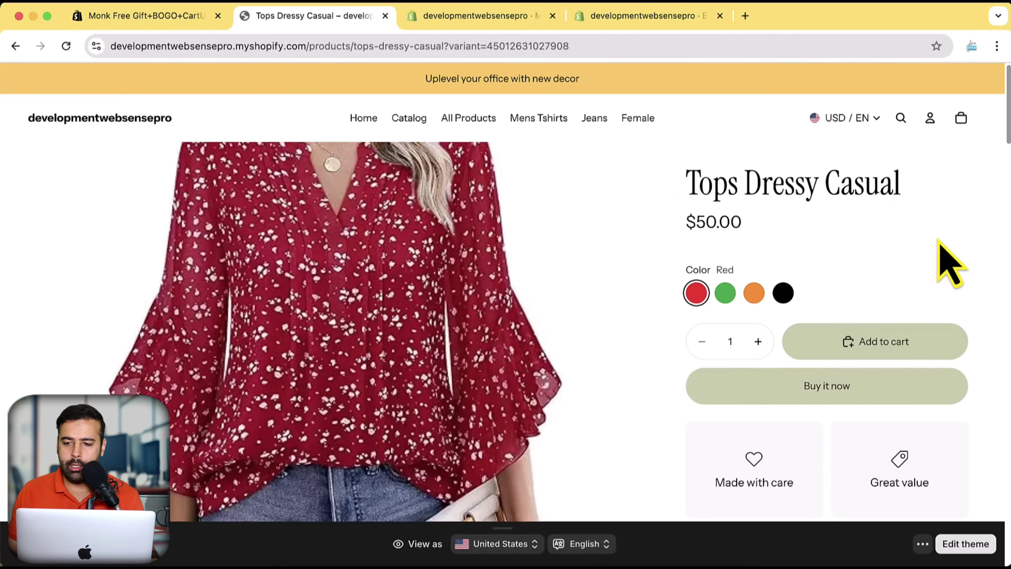
Examine the free gift offer message in the empty cart, close the cart, and read the same offer on the product page
click(961, 118)
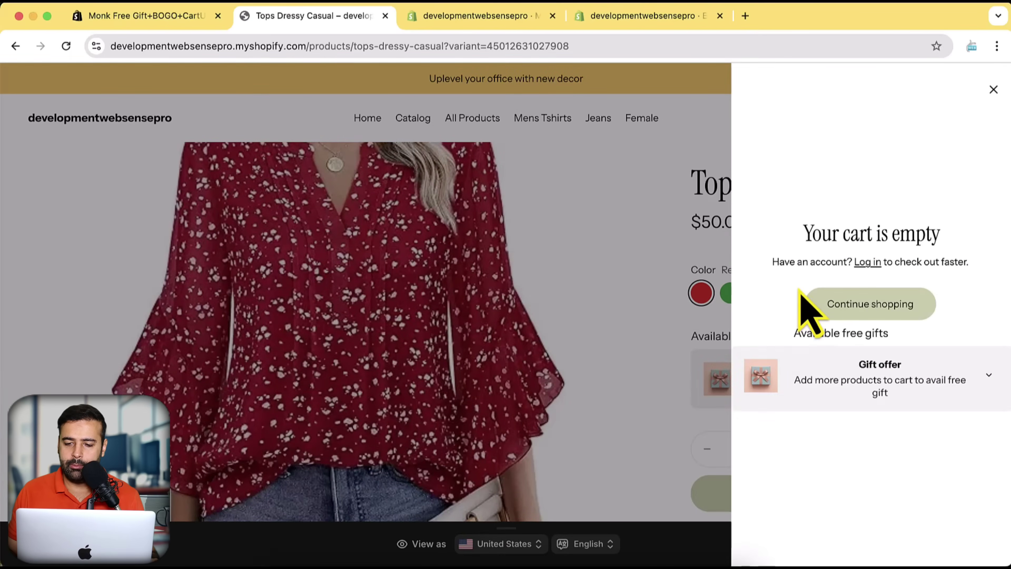
drag(796, 209, 971, 278)
click(972, 225)
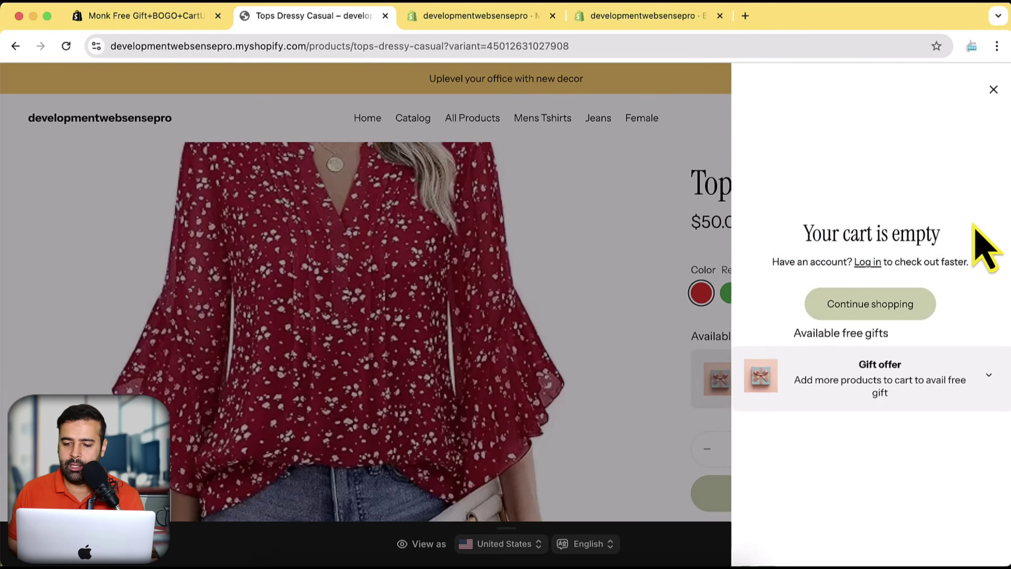
triple_click(866, 377)
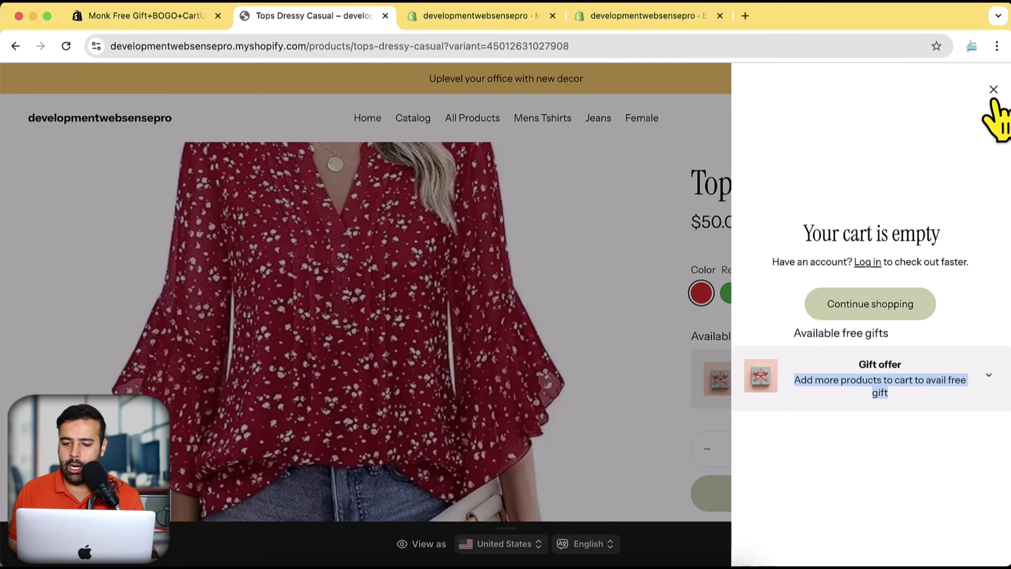
click(993, 91)
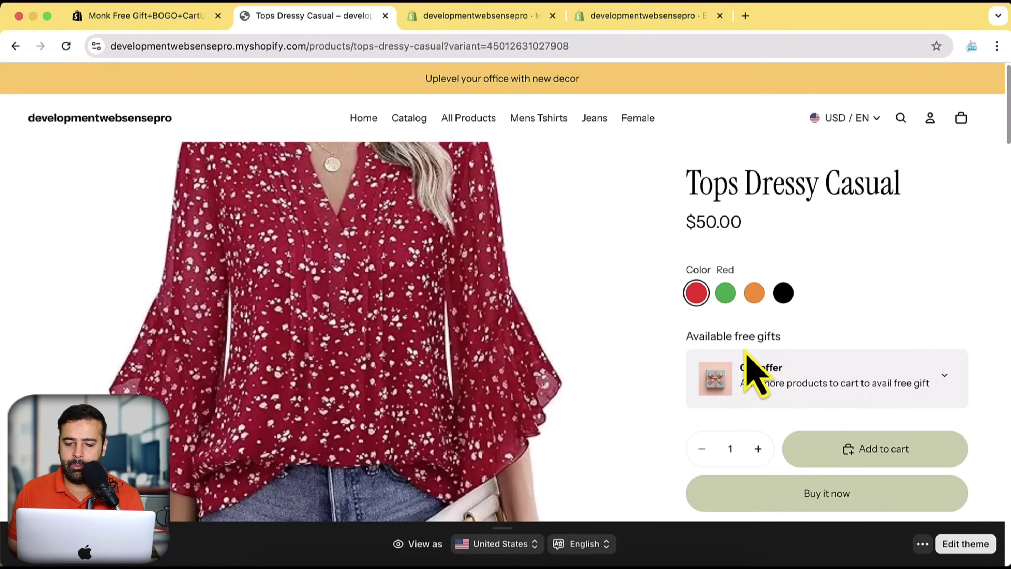
drag(687, 336, 795, 359)
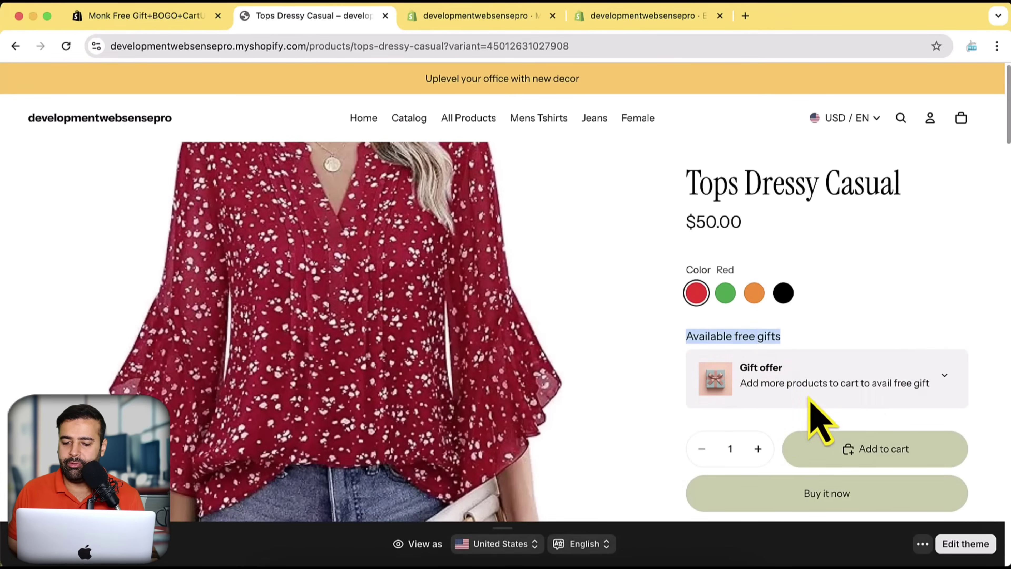
drag(932, 383, 851, 361)
click(860, 367)
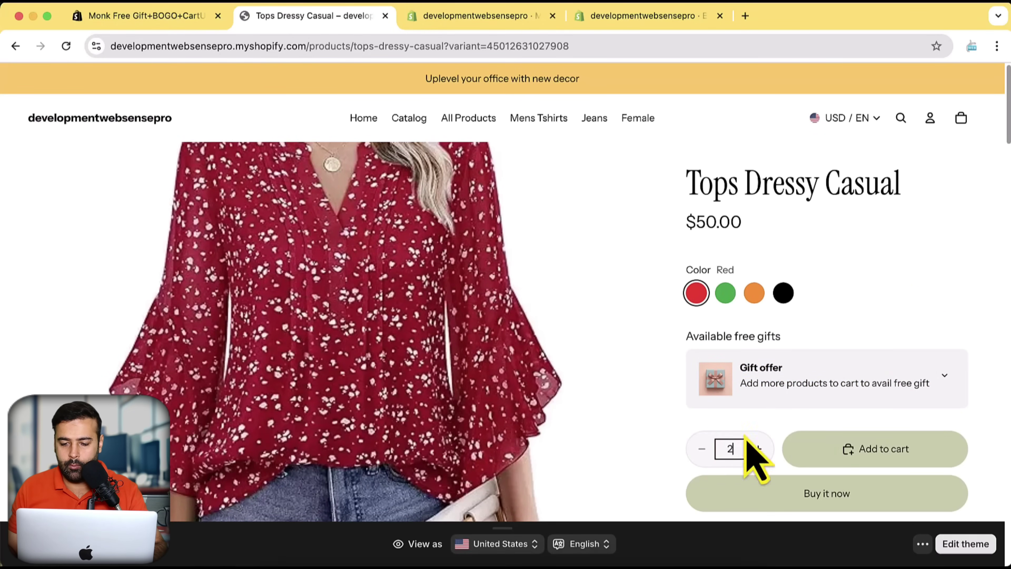
Add two red Tops Dressy Casual to the cart and expand the product page's gift offer to check the gift
click(757, 452)
click(933, 458)
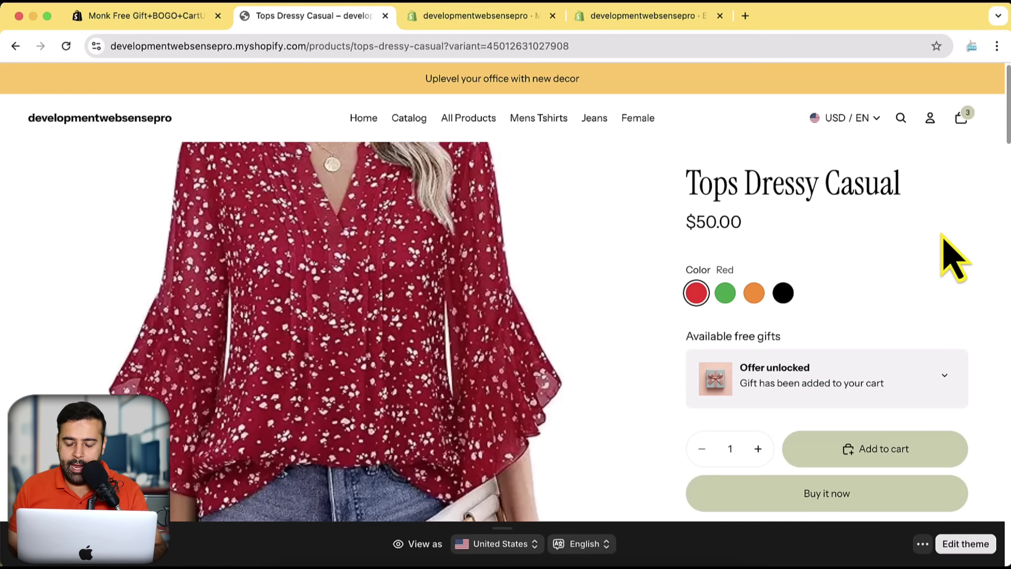
triple_click(770, 366)
click(943, 376)
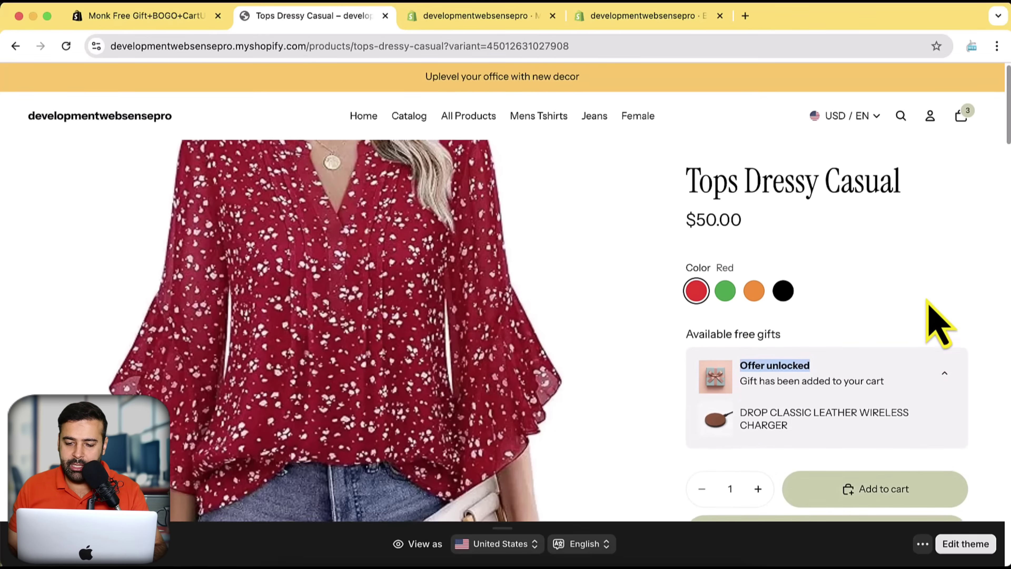
scroll(940, 322, down, 1)
triple_click(778, 414)
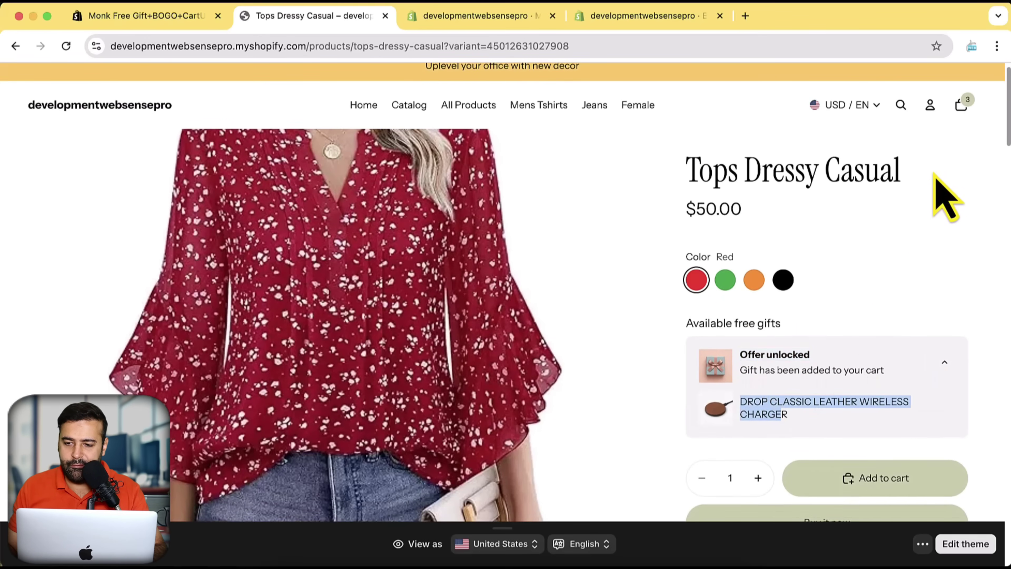
Open the cart and review its items, expanding and collapsing the available free gifts section
click(961, 105)
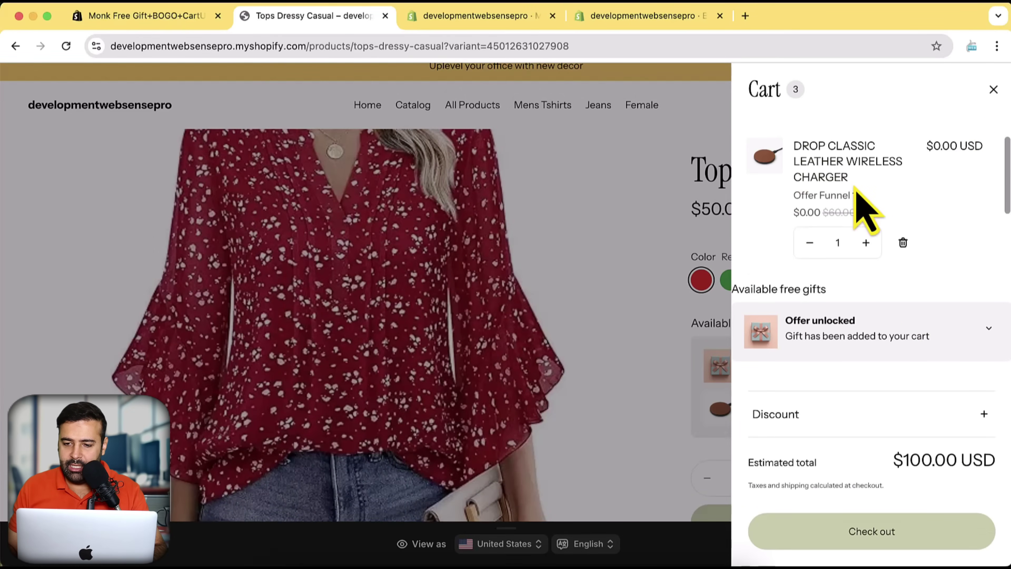
scroll(965, 187, down, 3)
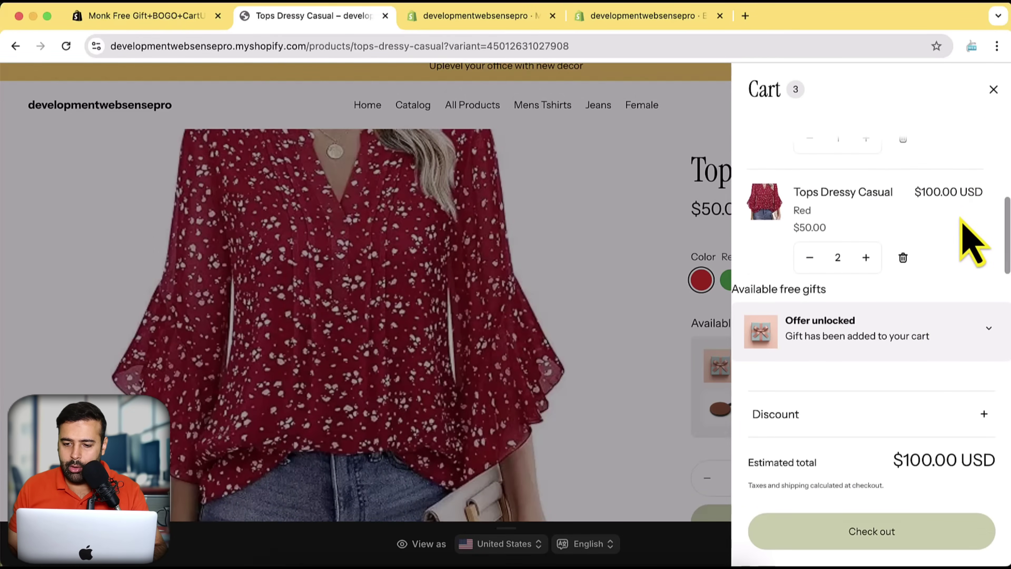
scroll(971, 237, up, 3)
scroll(971, 181, down, 3)
click(990, 330)
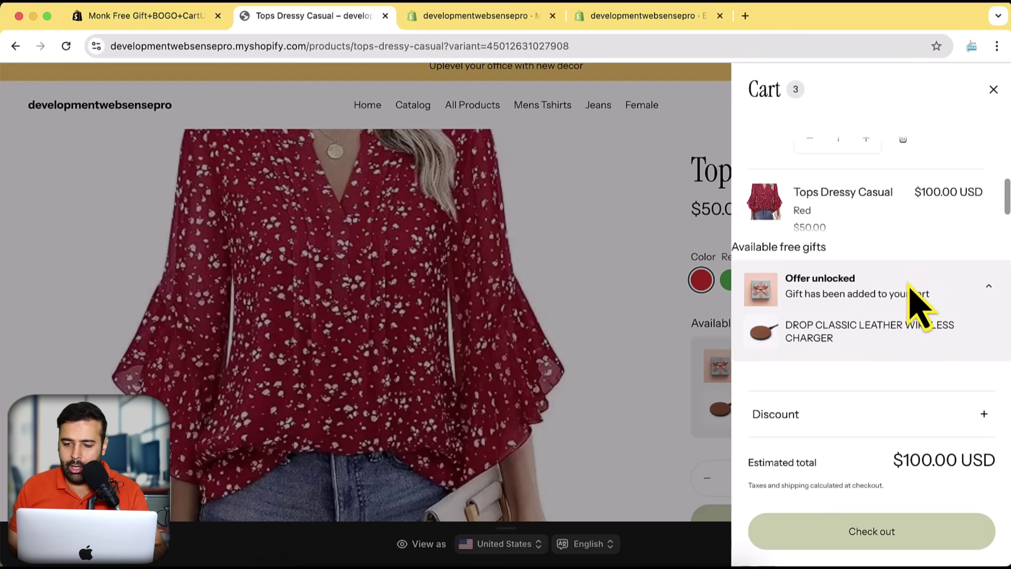
click(989, 293)
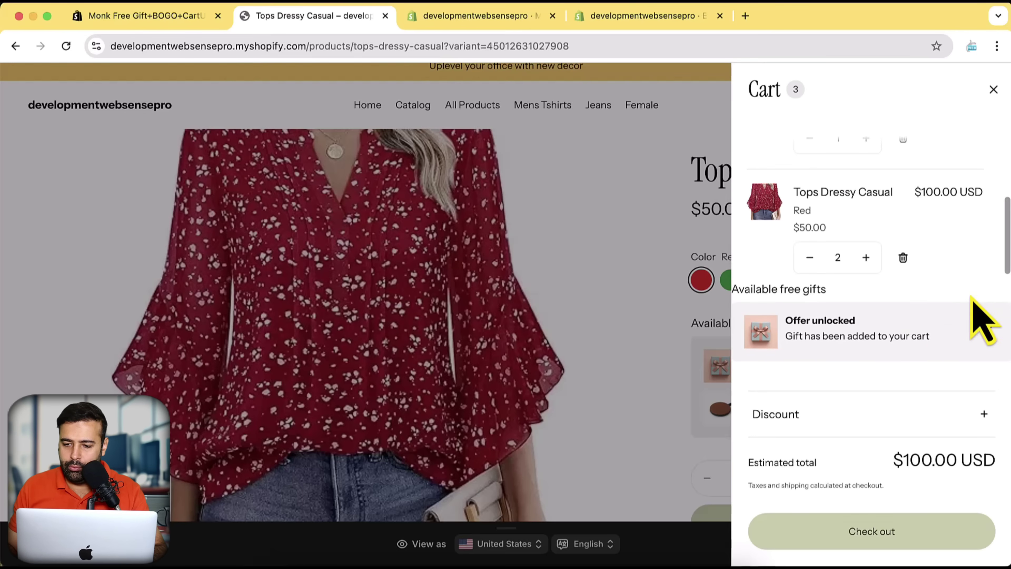
Remove the Tops Dressy Casual line and the wireless charger gift from the cart, and close the cart
click(903, 257)
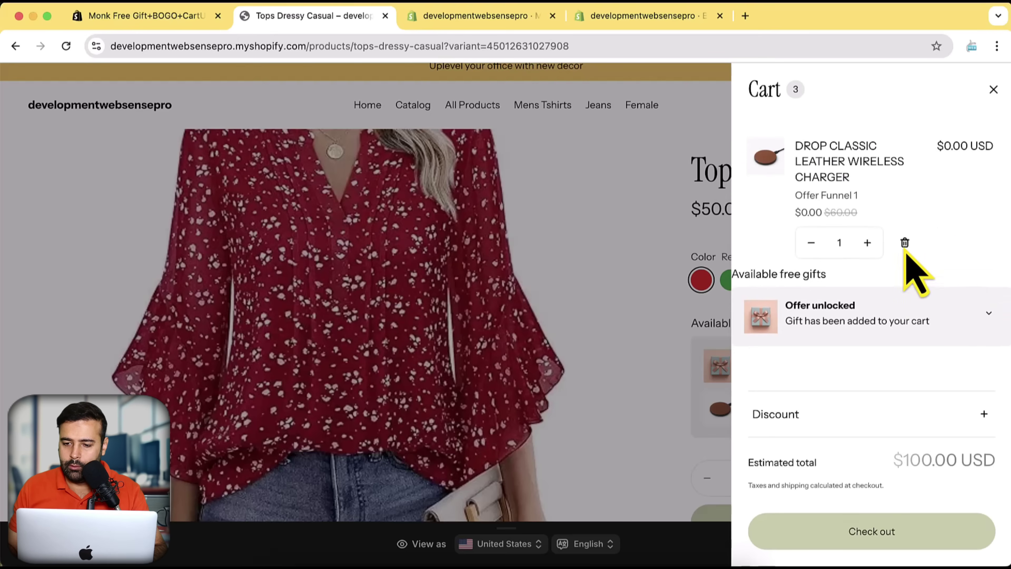
click(906, 242)
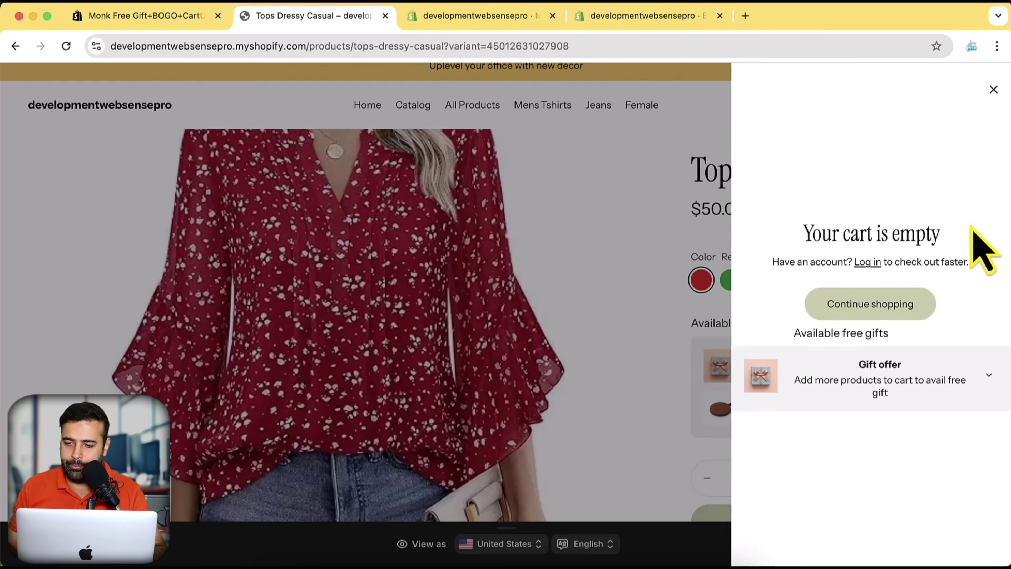
click(994, 90)
Hide the store preview bar on the Tops Dressy Casual product page
scroll(987, 279, down, 2)
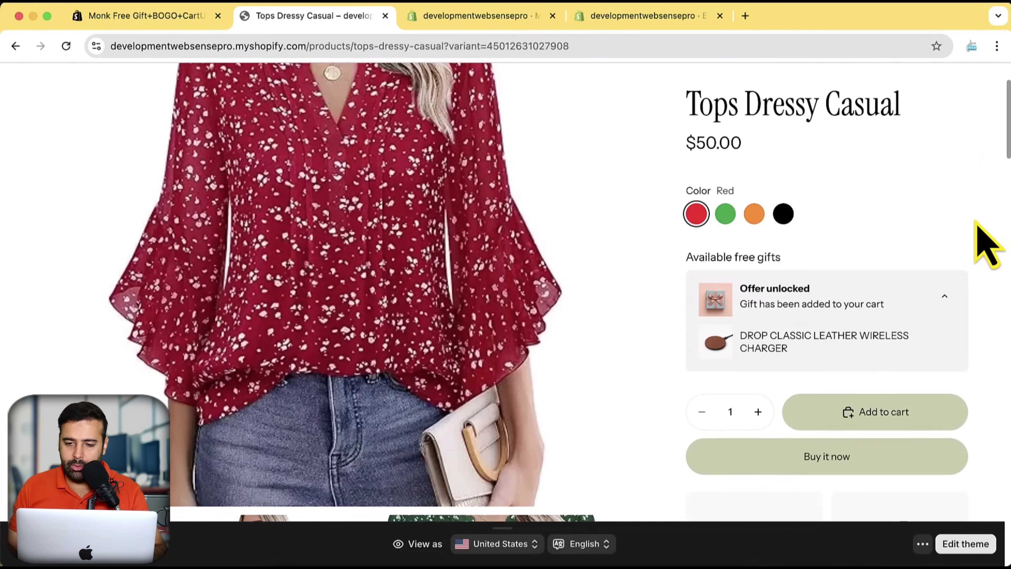
scroll(986, 245, up, 2)
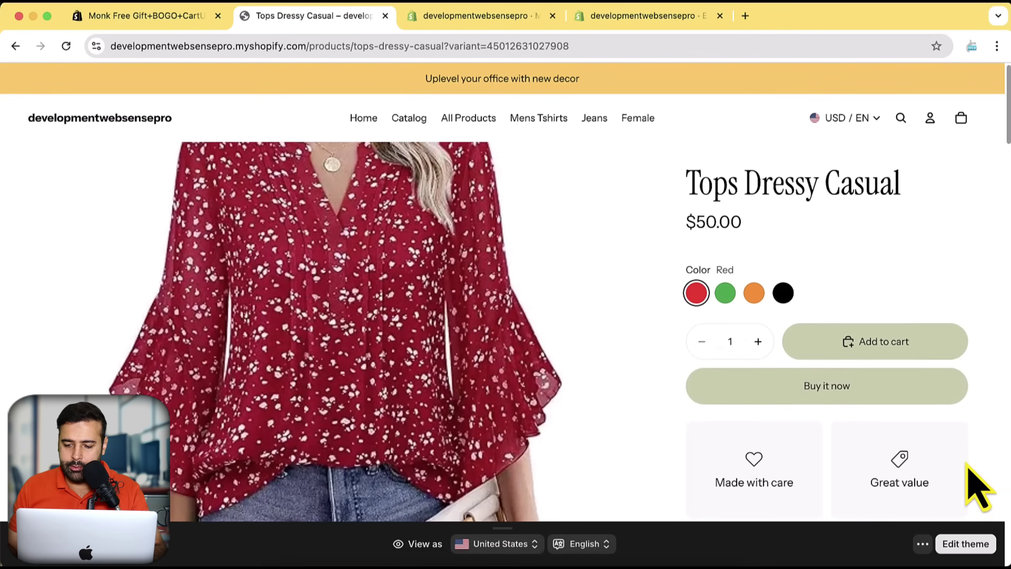
click(923, 543)
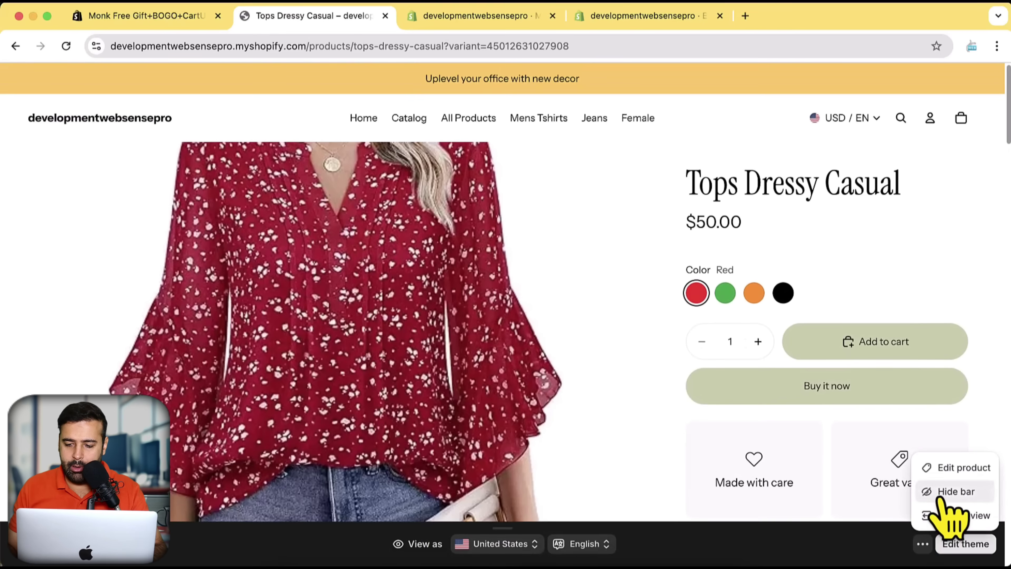
click(954, 491)
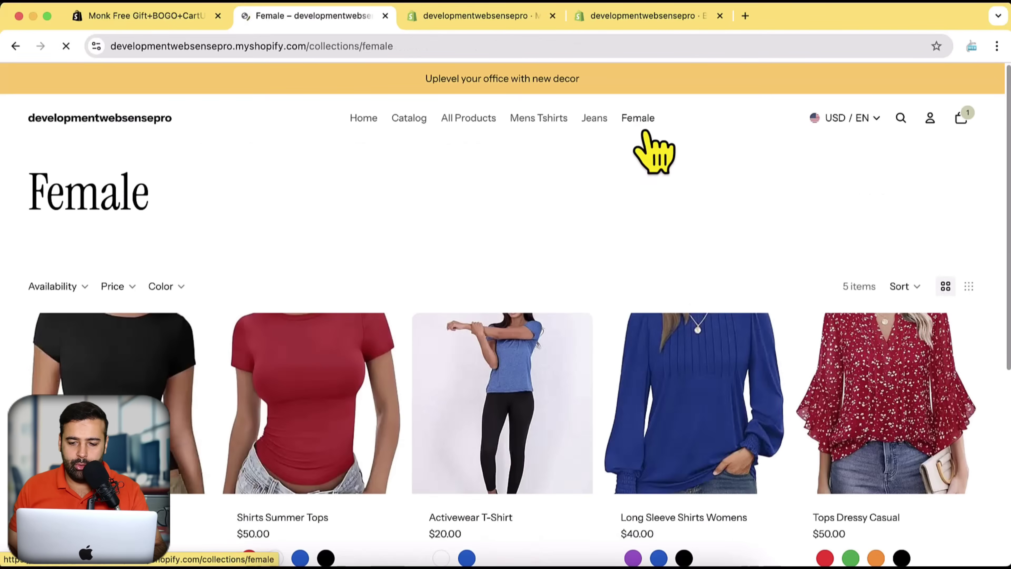
Open Shirts Summer Tops from the Female collection and add one in red to the cart
scroll(1004, 255, down, 3)
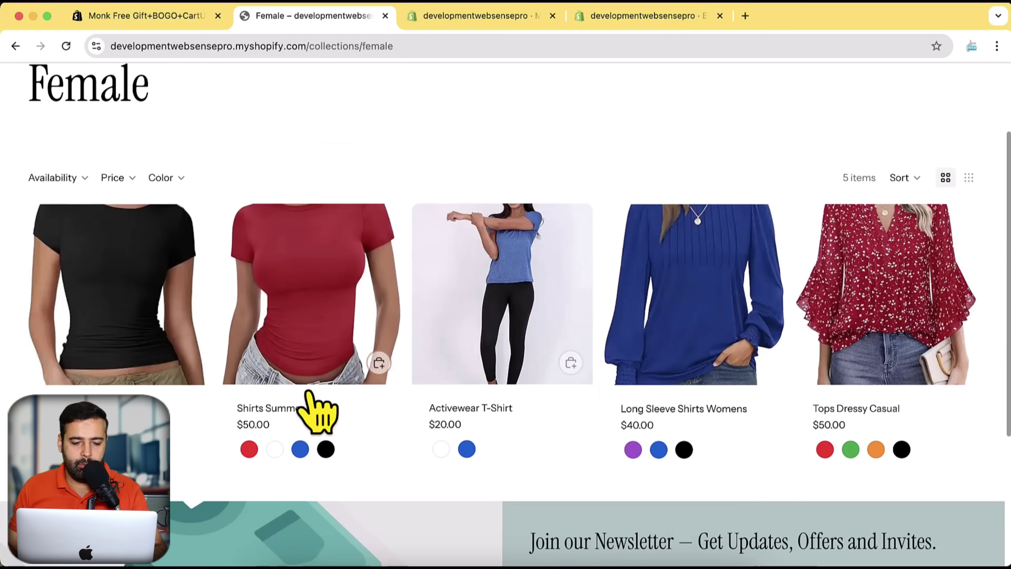
click(301, 355)
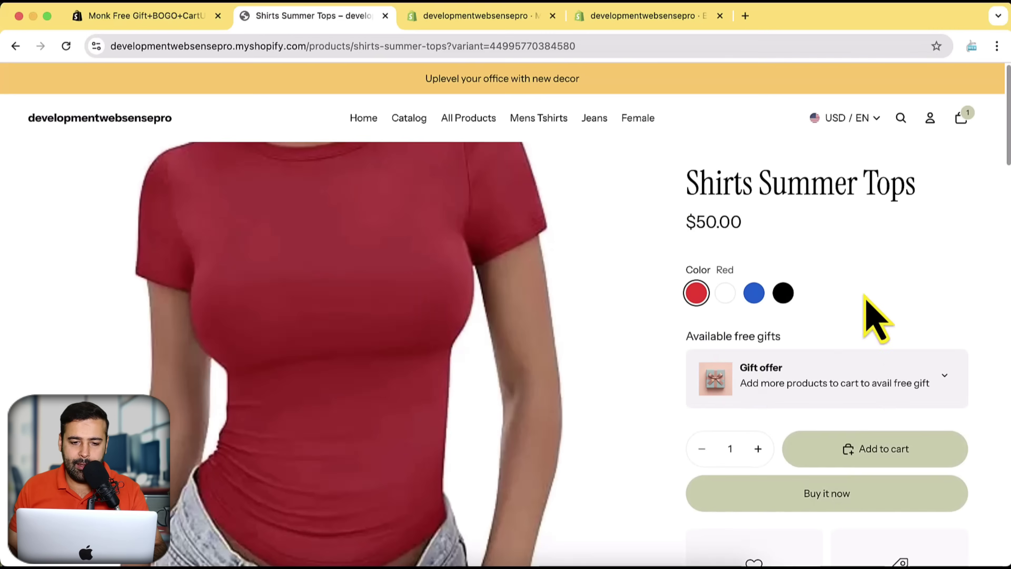
scroll(999, 243, down, 1)
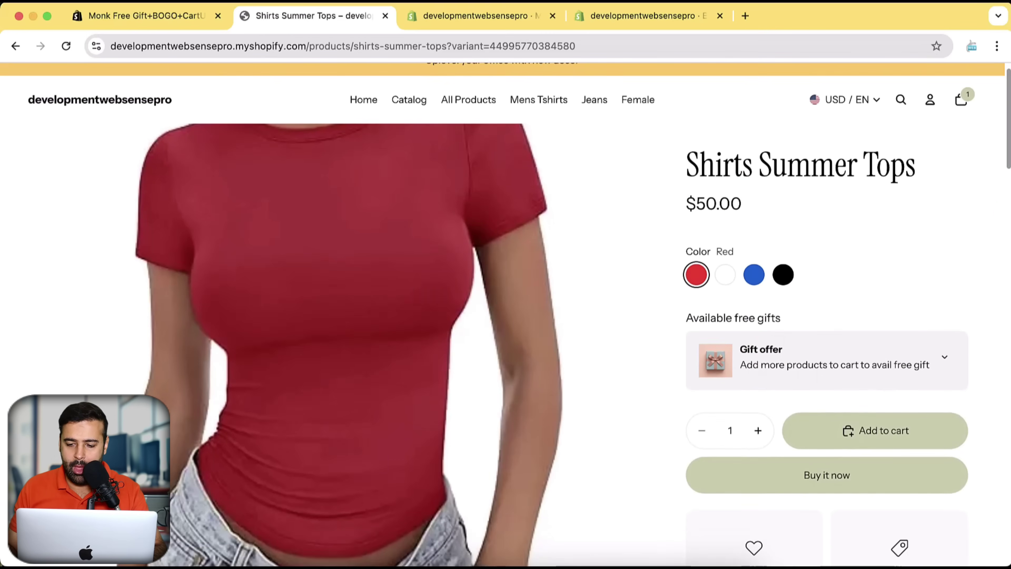
click(876, 434)
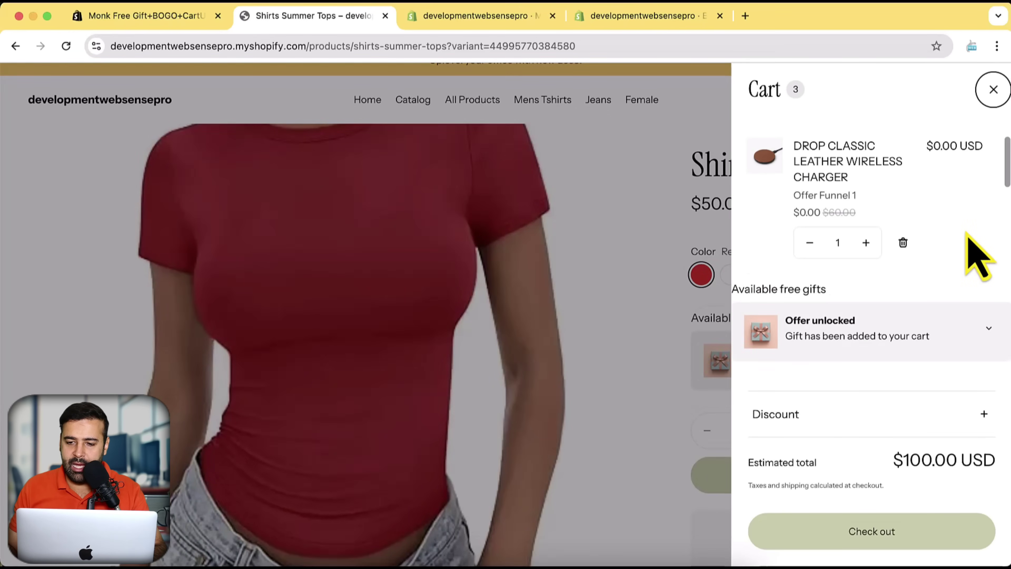
Review the cart holding two different Female collection products, checking the gift line and the available free gifts section
scroll(968, 247, down, 3)
scroll(916, 262, up, 3)
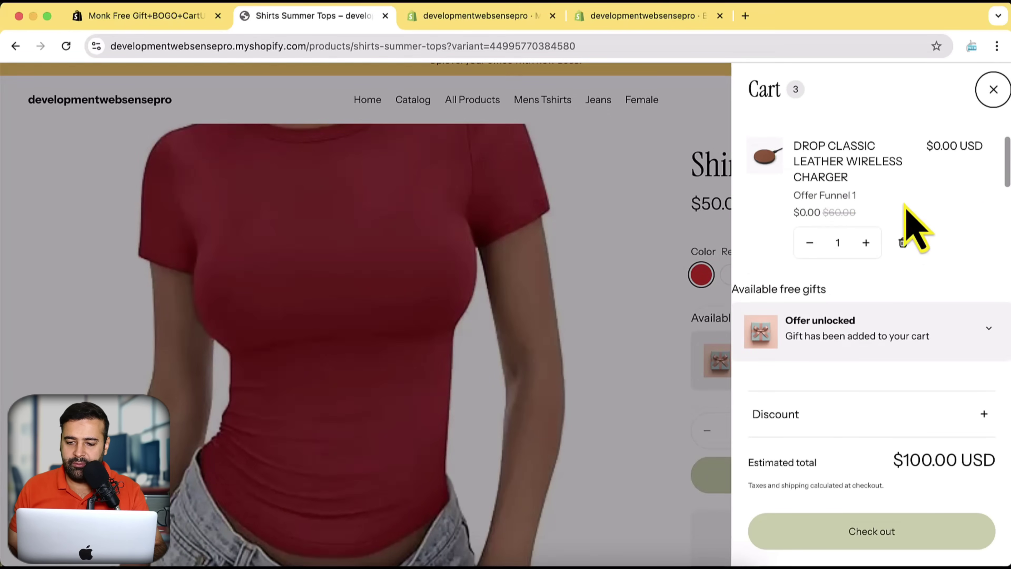
click(989, 328)
click(989, 286)
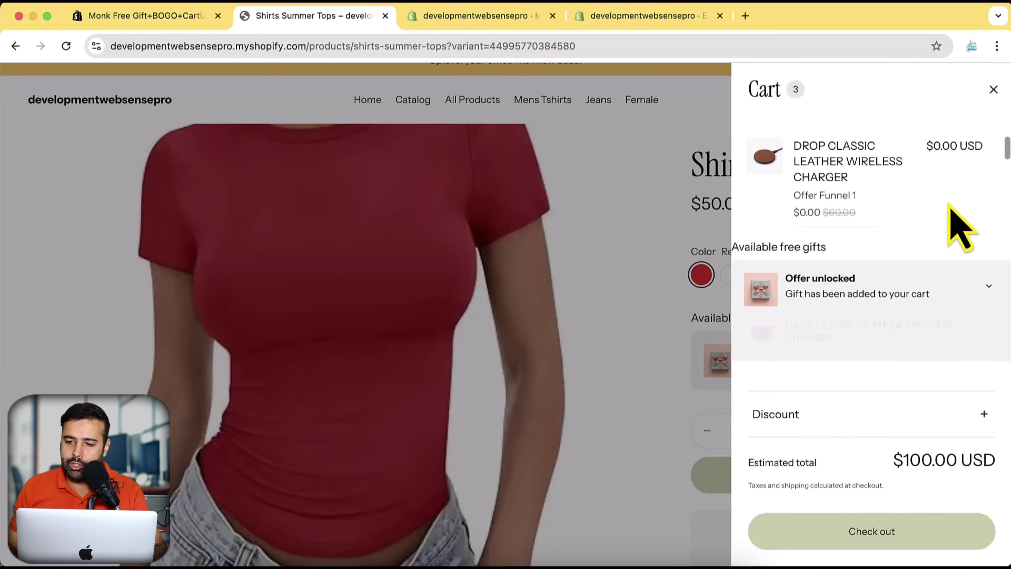
scroll(955, 239, down, 3)
scroll(964, 255, up, 3)
scroll(964, 235, down, 4)
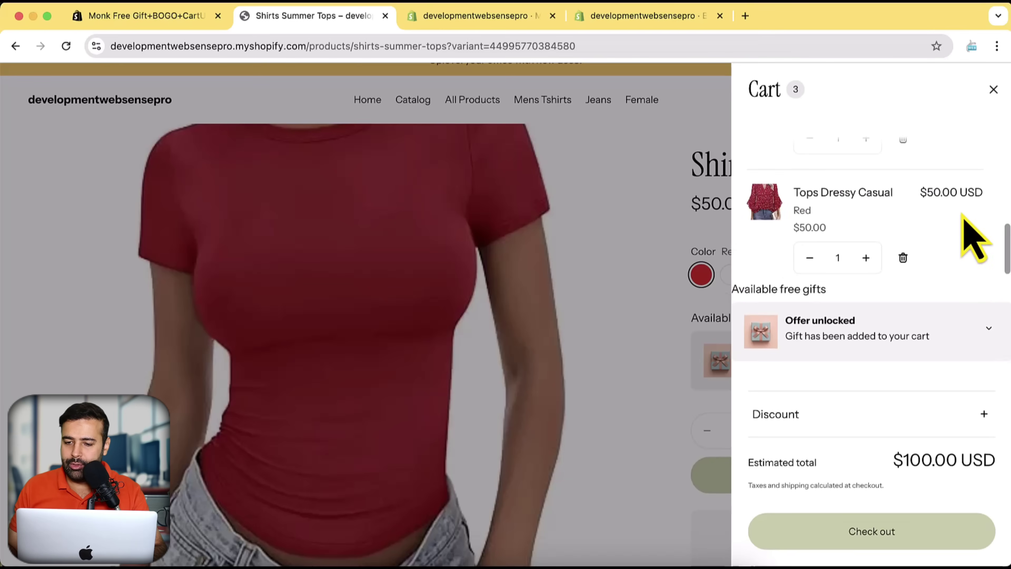
Close the cart and expand the unlocked offer banner on the Shirts Summer Tops product page to check the gift item
scroll(971, 239, up, 3)
click(992, 91)
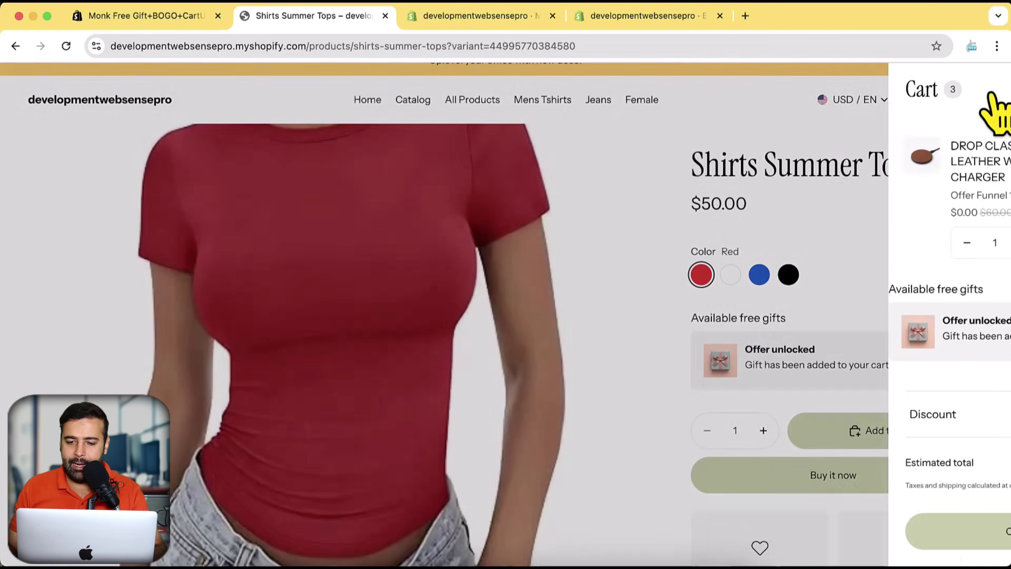
scroll(972, 215, down, 2)
scroll(983, 236, up, 3)
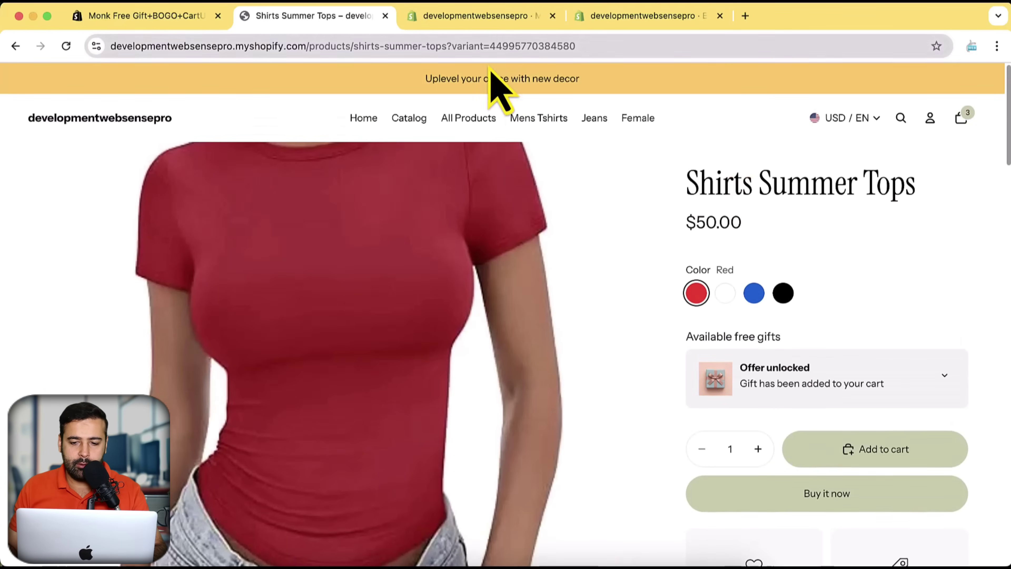
scroll(972, 343, down, 2)
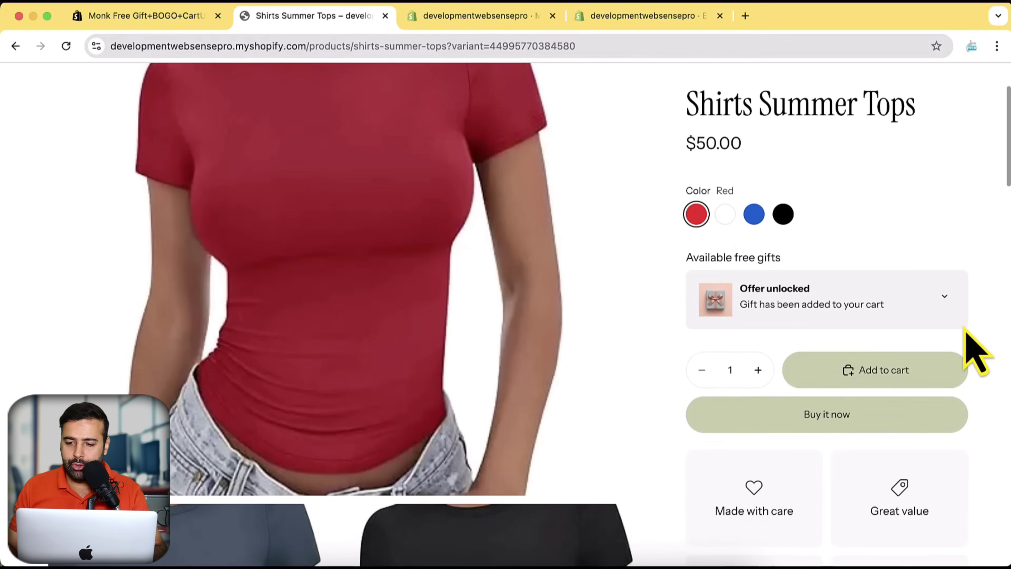
click(946, 298)
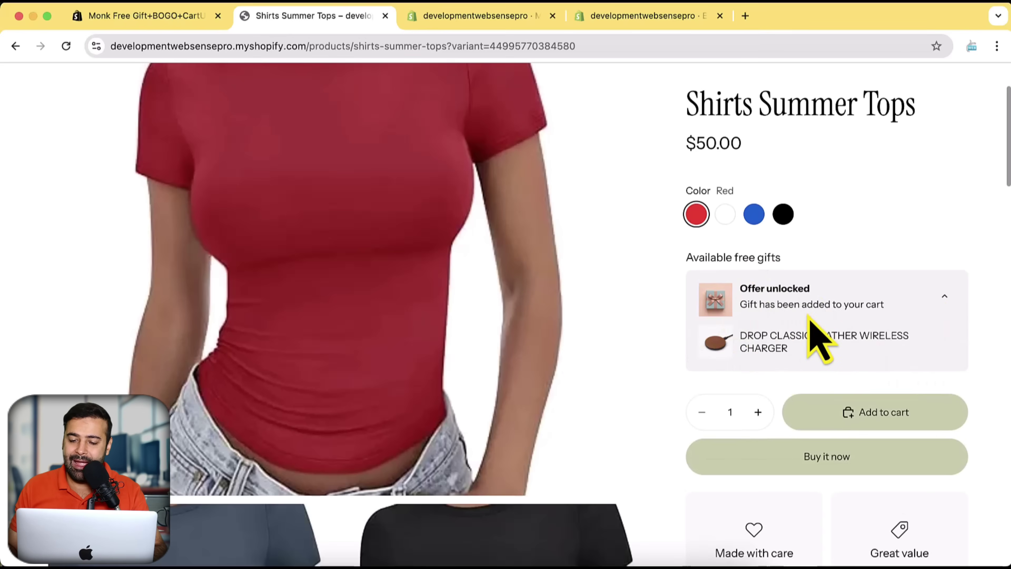
Switch to the Monk app, open Offer Funnel 1 for editing, and continue past its gift rules to the text and design part
click(483, 24)
scroll(677, 287, down, 1)
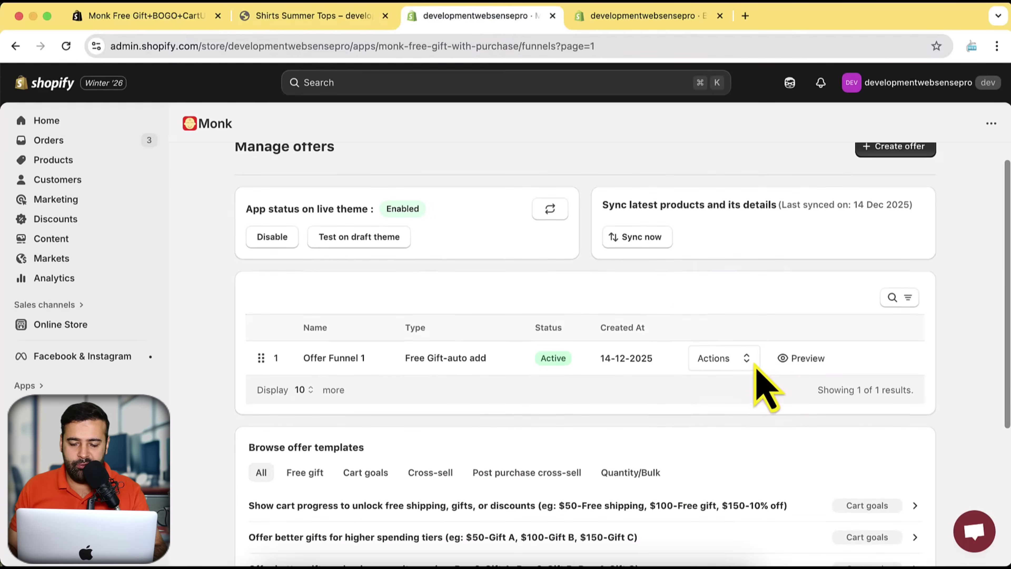
click(746, 359)
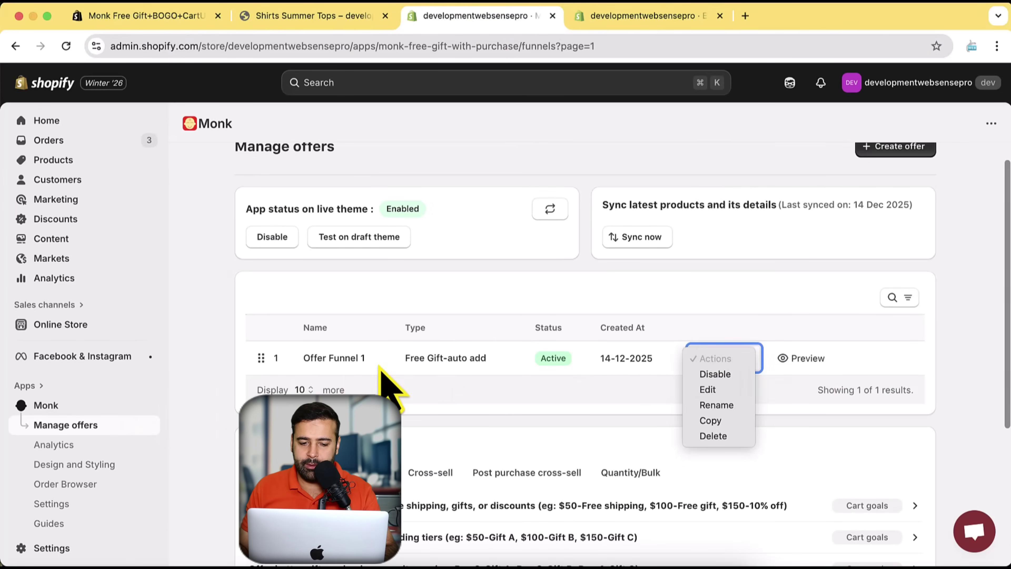
click(723, 392)
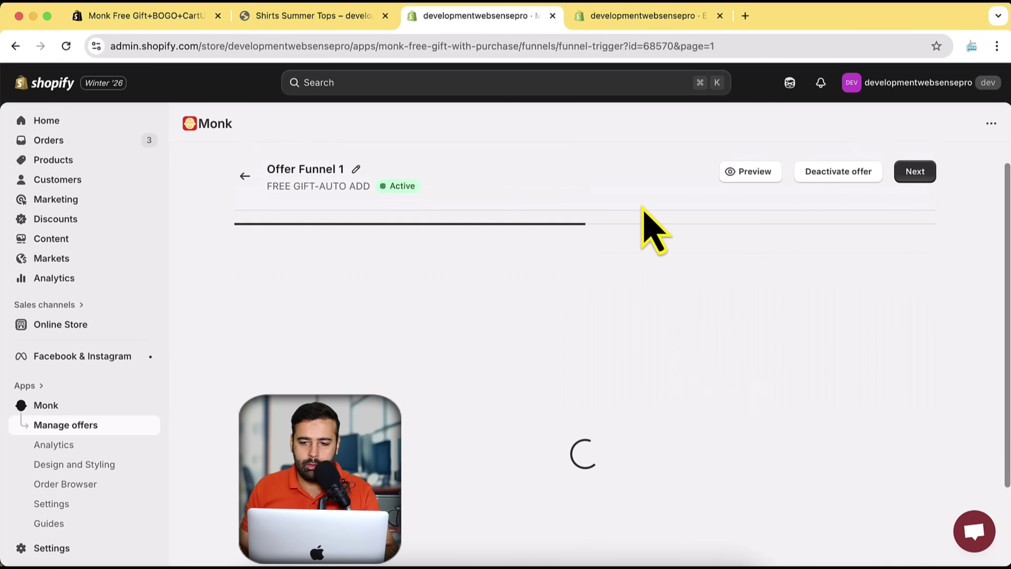
scroll(677, 223, down, 15)
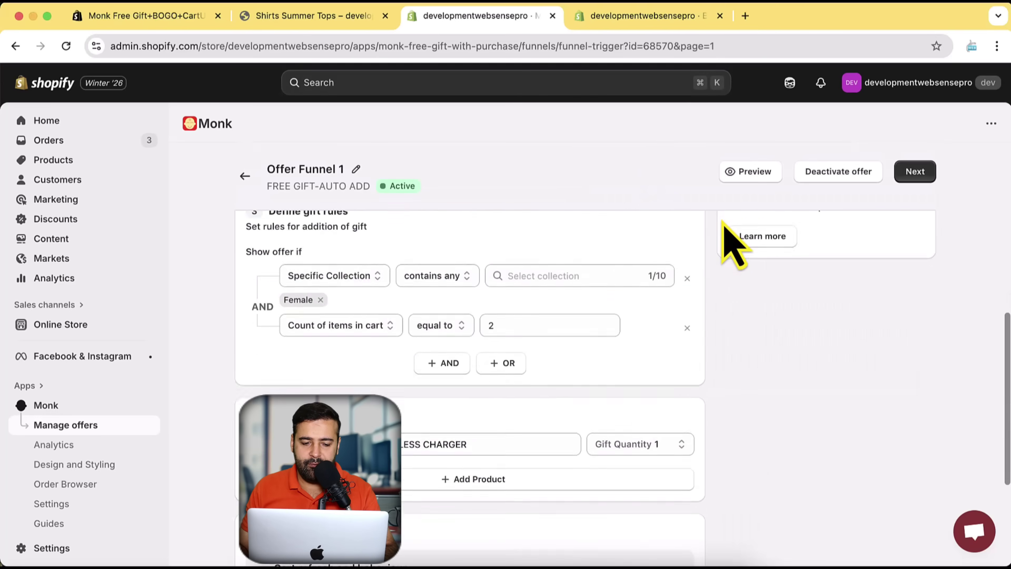
scroll(713, 343, up, 15)
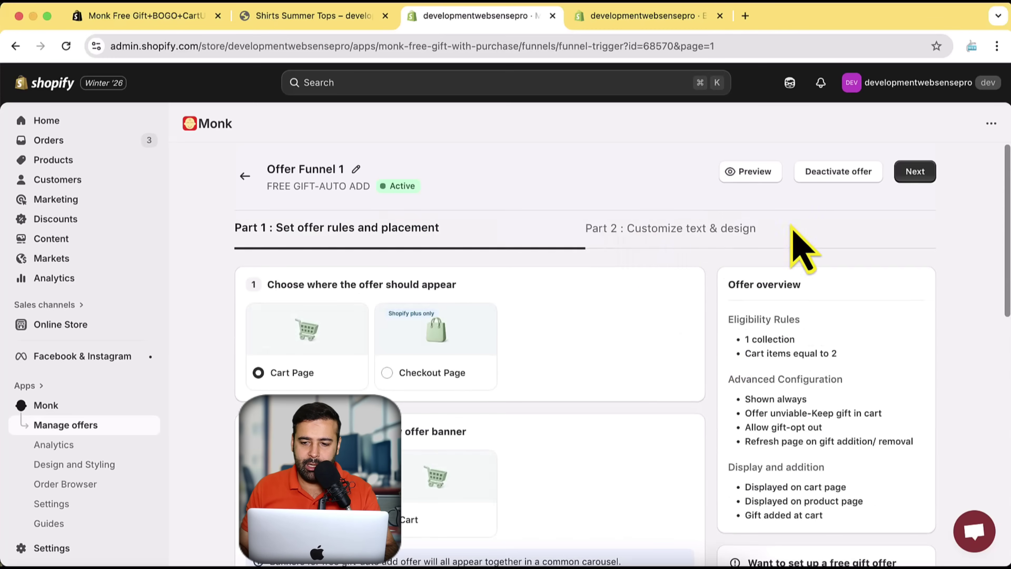
click(914, 171)
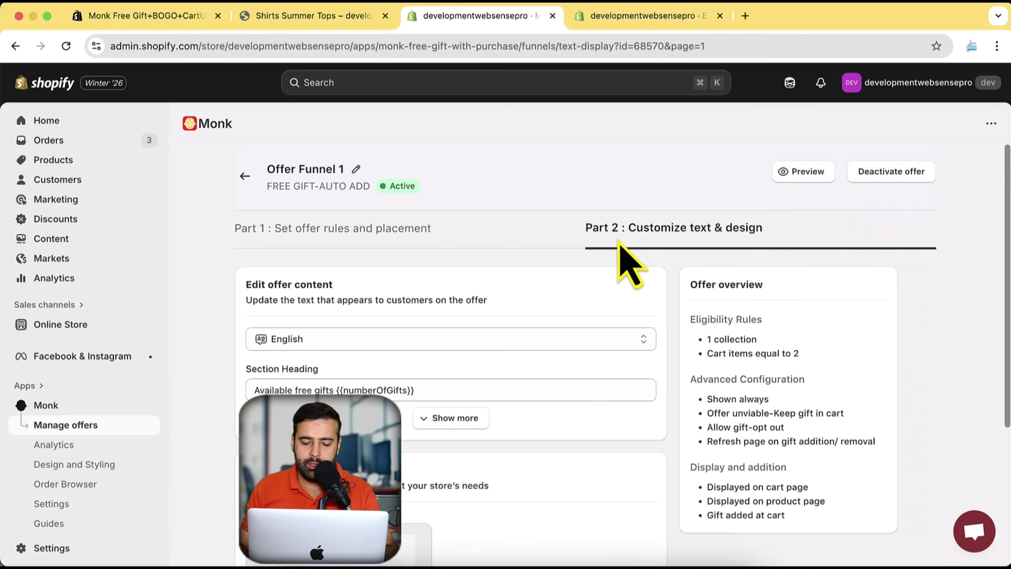
Examine the offer's section heading and expanded banner texts, comparing them with the free gift banner on the storefront product page
scroll(707, 191, down, 3)
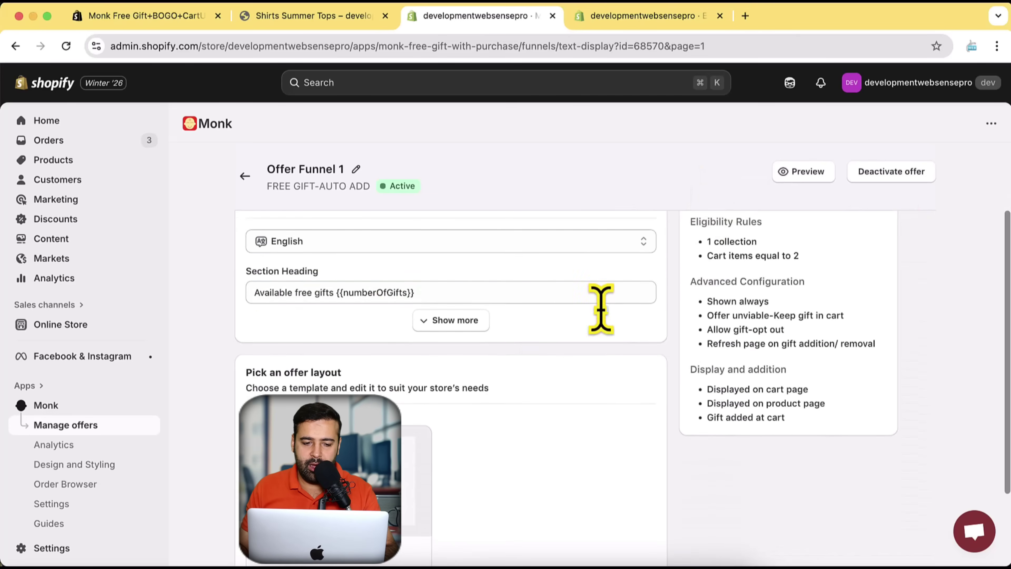
drag(259, 293, 331, 292)
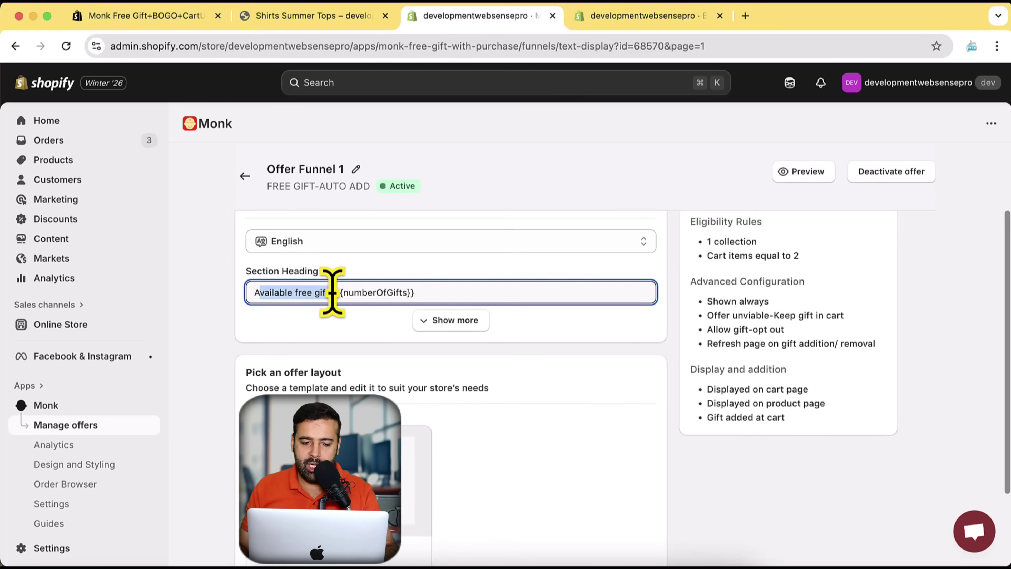
key(super+Right)
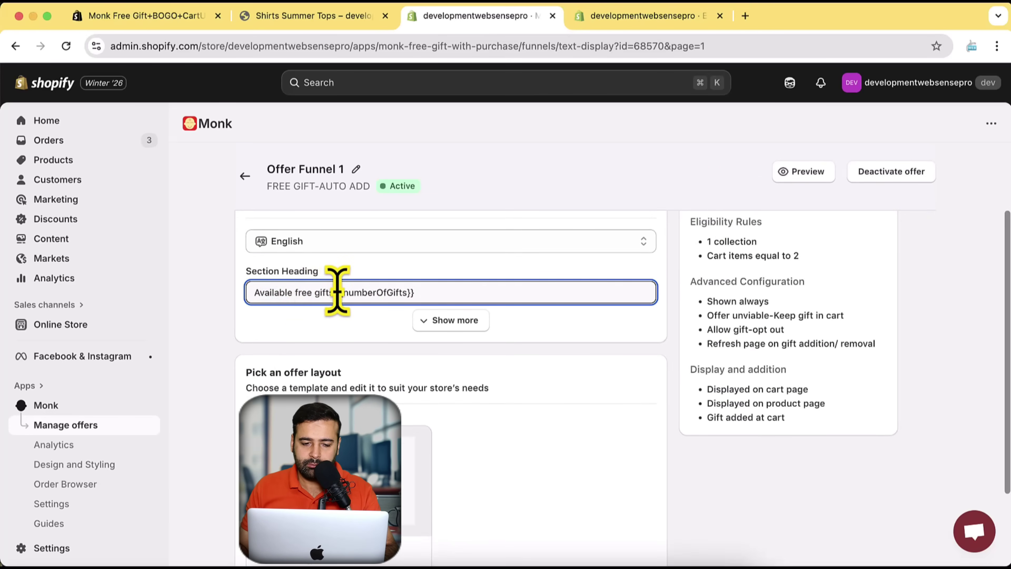
key(super+a)
click(471, 325)
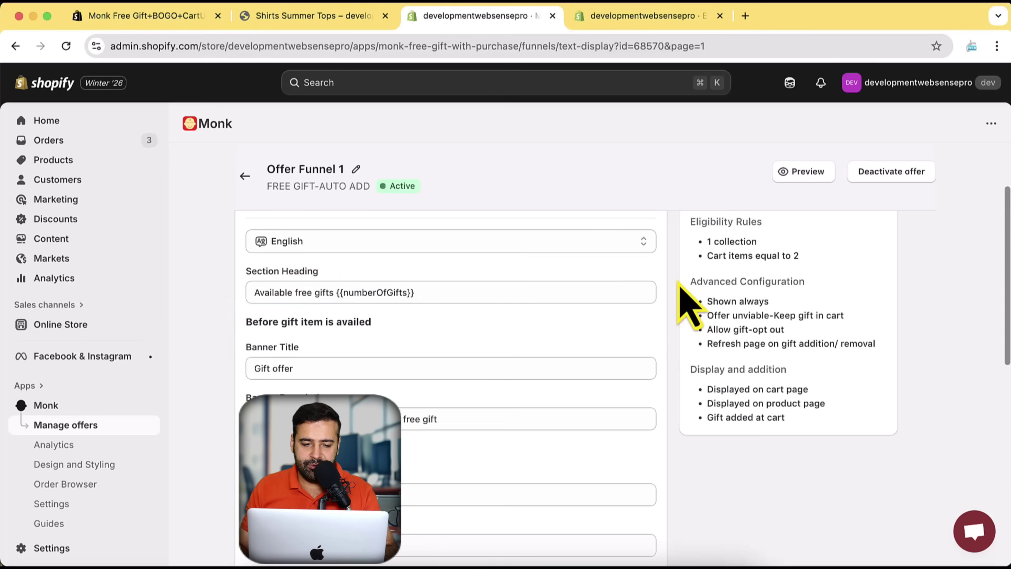
scroll(685, 303, down, 3)
drag(301, 274, 235, 275)
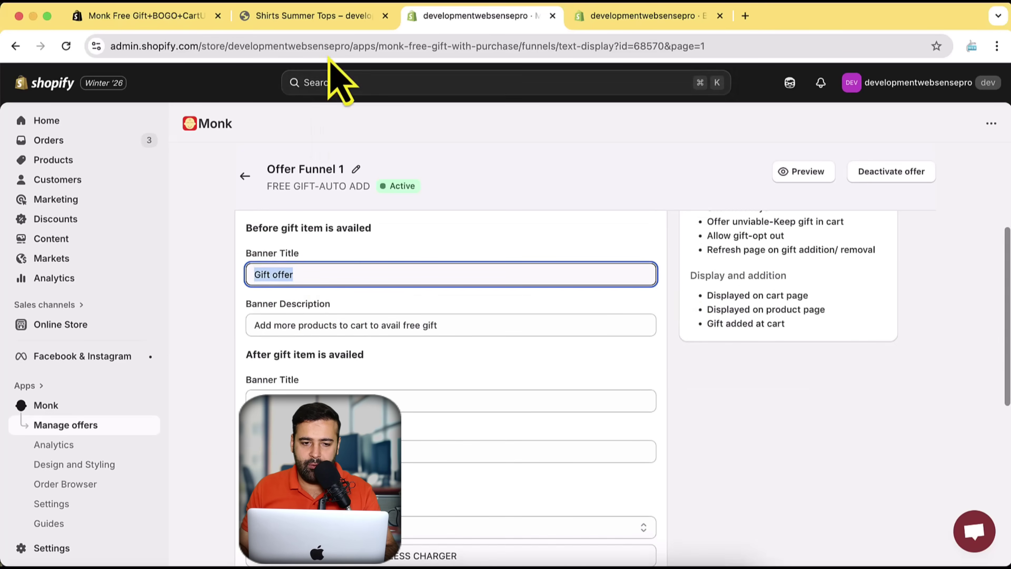
click(338, 16)
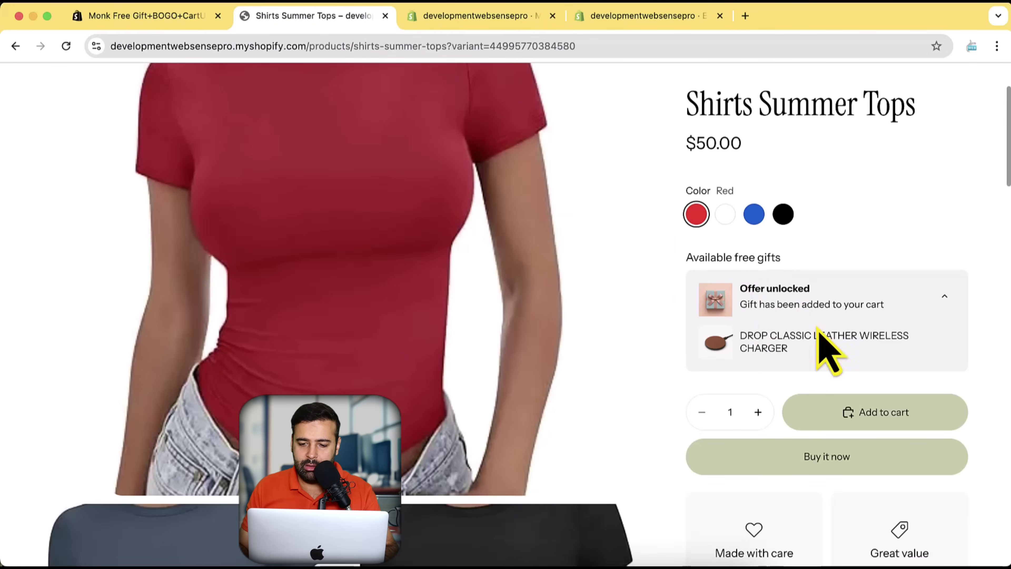
click(472, 17)
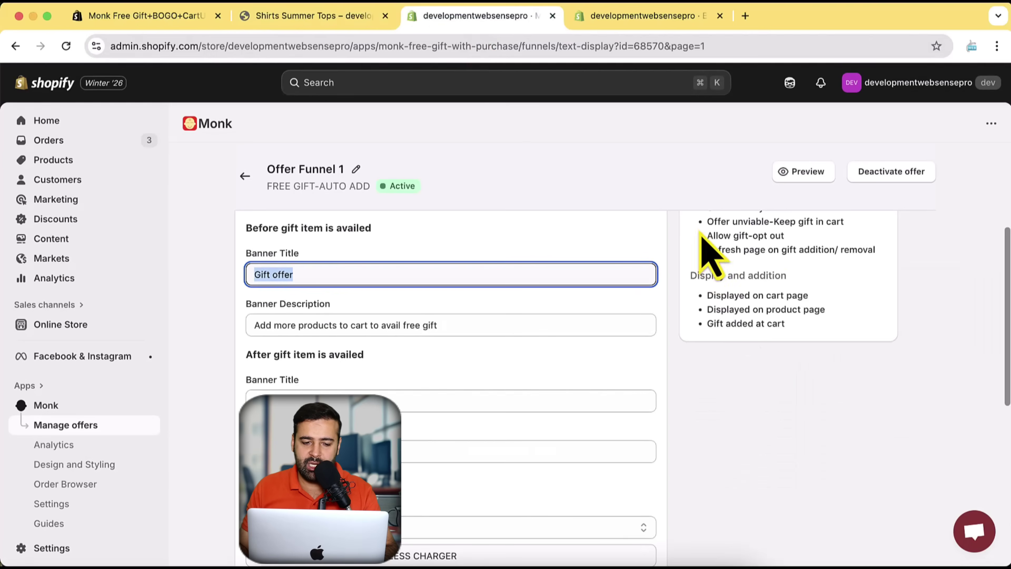
Open the display and design editor for the Banner layout and look through its font settings
scroll(669, 217, down, 5)
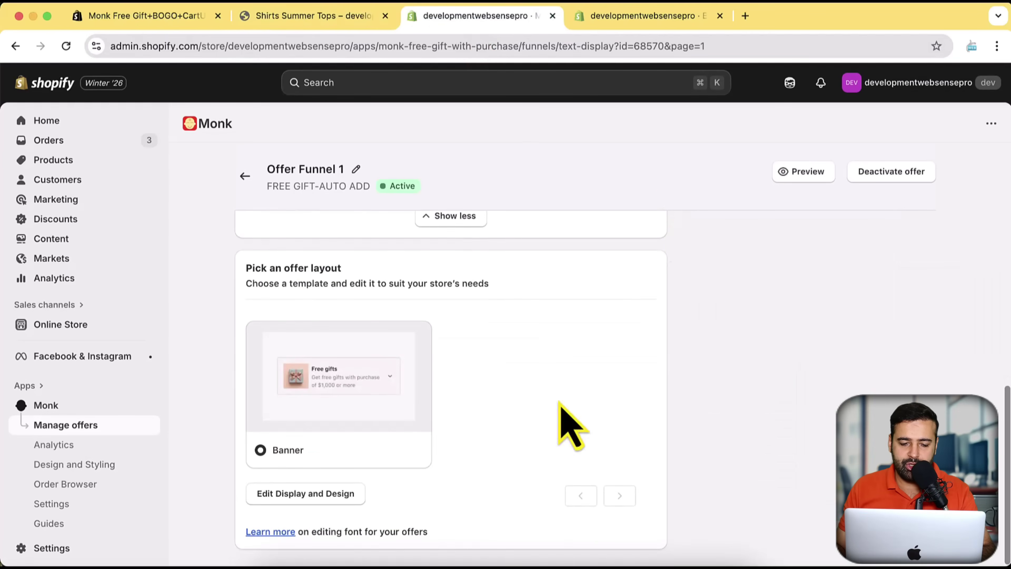
click(324, 503)
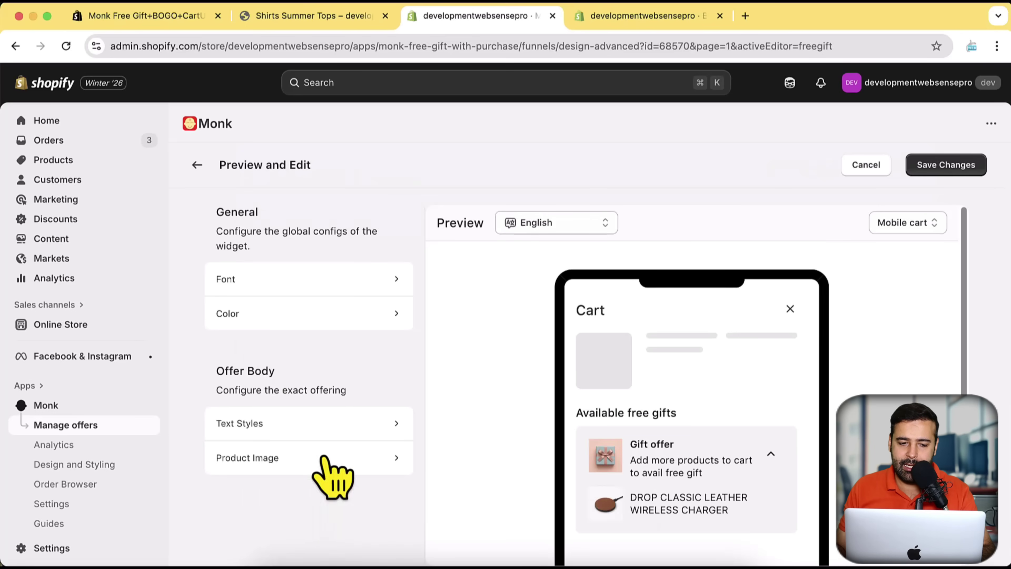
click(396, 280)
scroll(410, 394, down, 1)
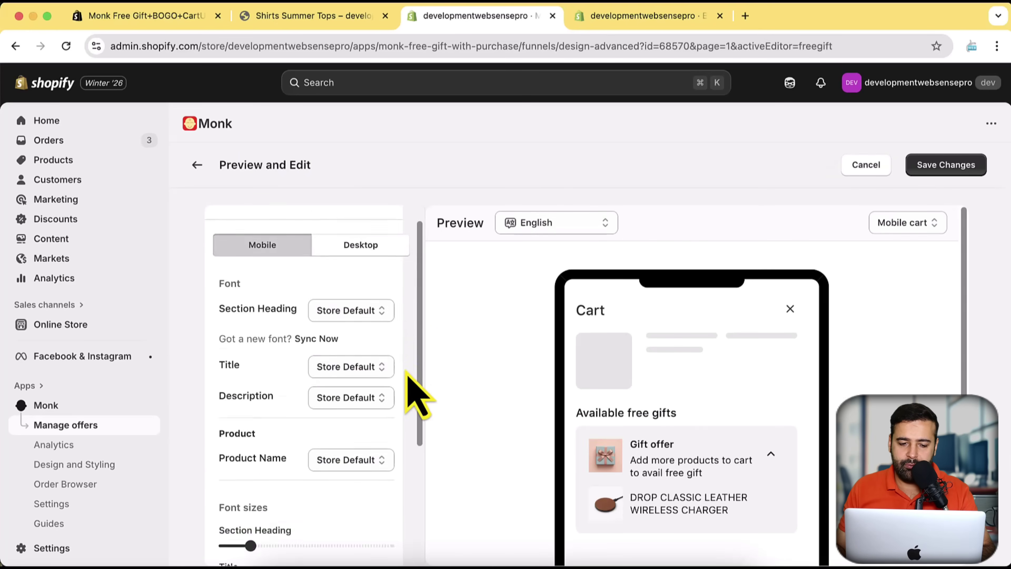
scroll(413, 402, up, 1)
click(224, 223)
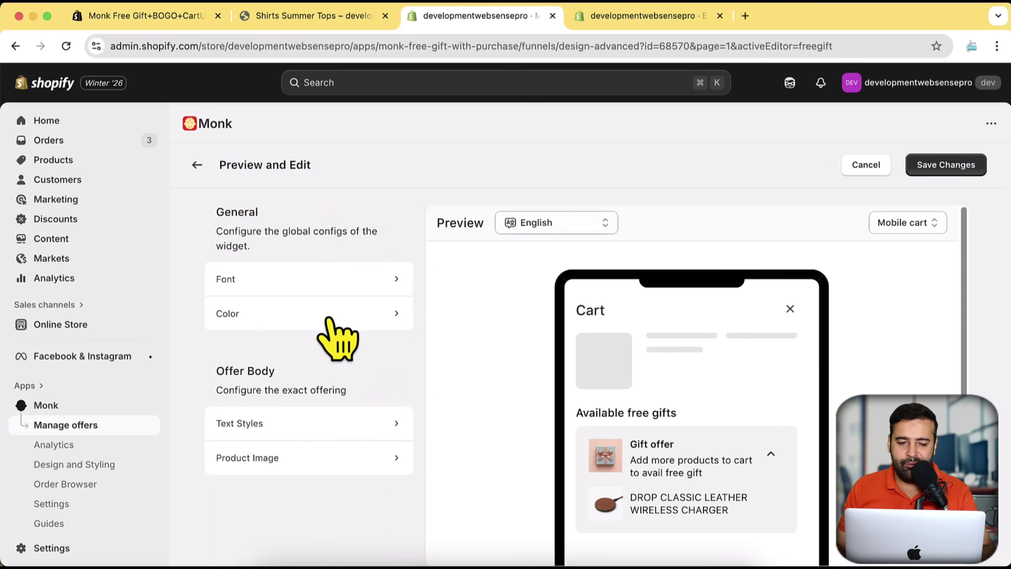
Set the offer's block background color to black (#000000)
click(338, 314)
scroll(361, 327, down, 1)
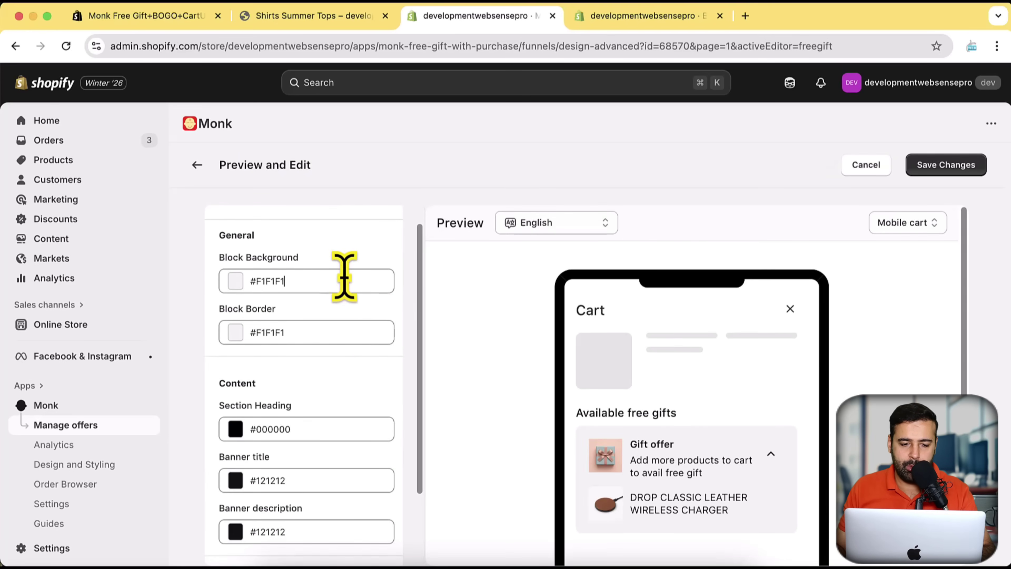
click(238, 283)
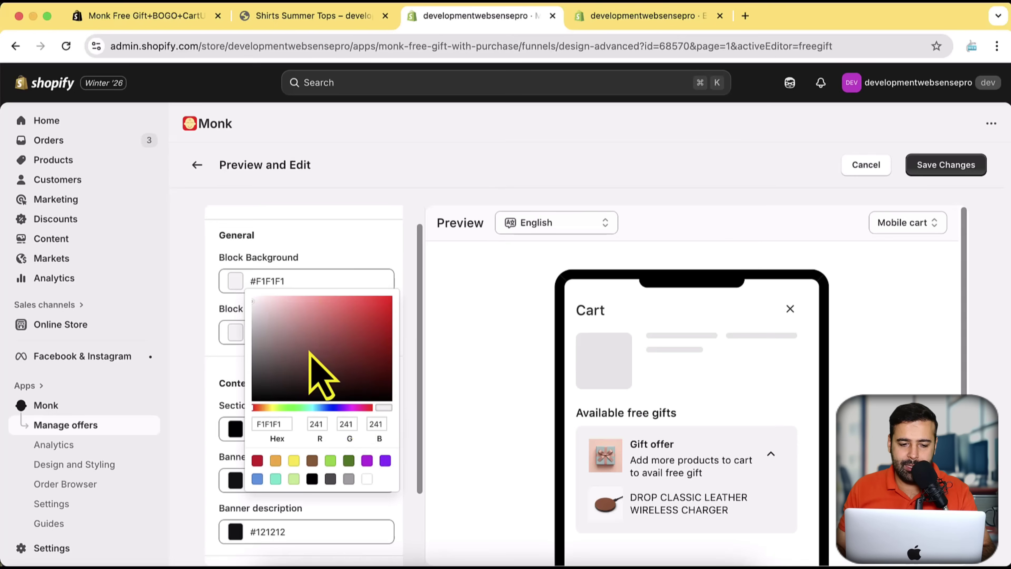
drag(268, 363, 238, 414)
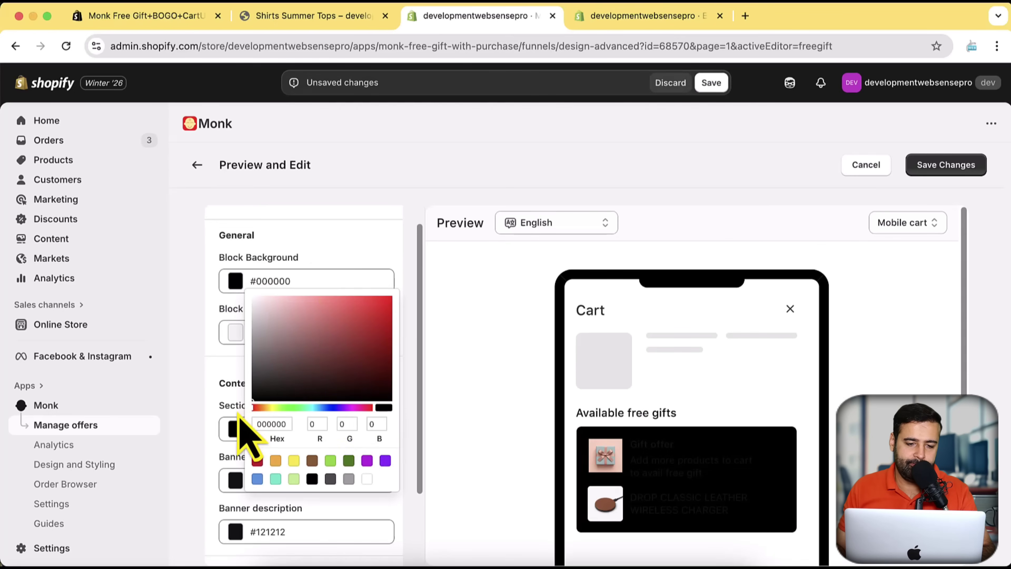
click(235, 351)
Set the section heading color to white (#ffffff)
scroll(361, 362, down, 3)
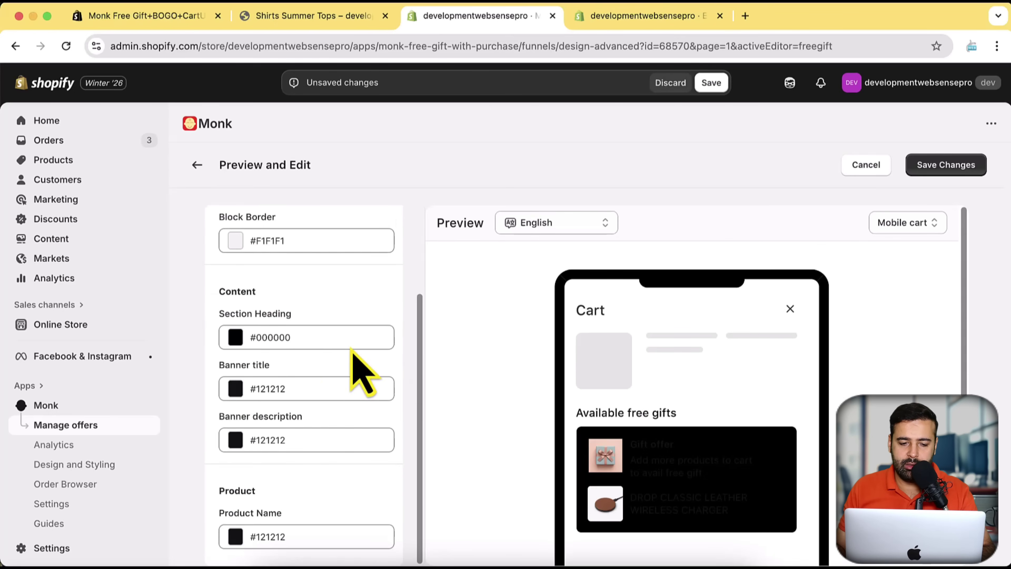
click(236, 339)
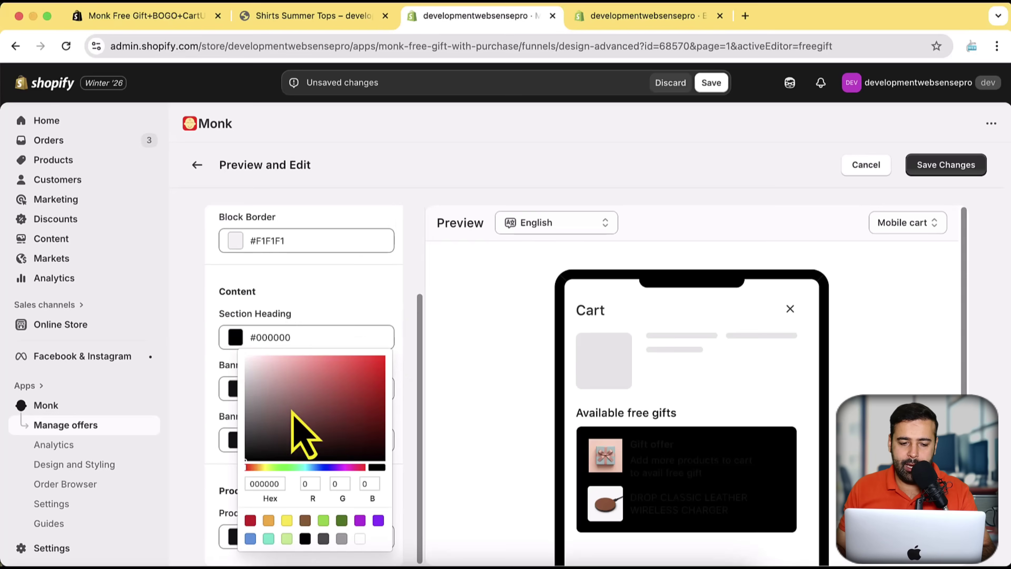
drag(300, 429, 210, 352)
click(234, 386)
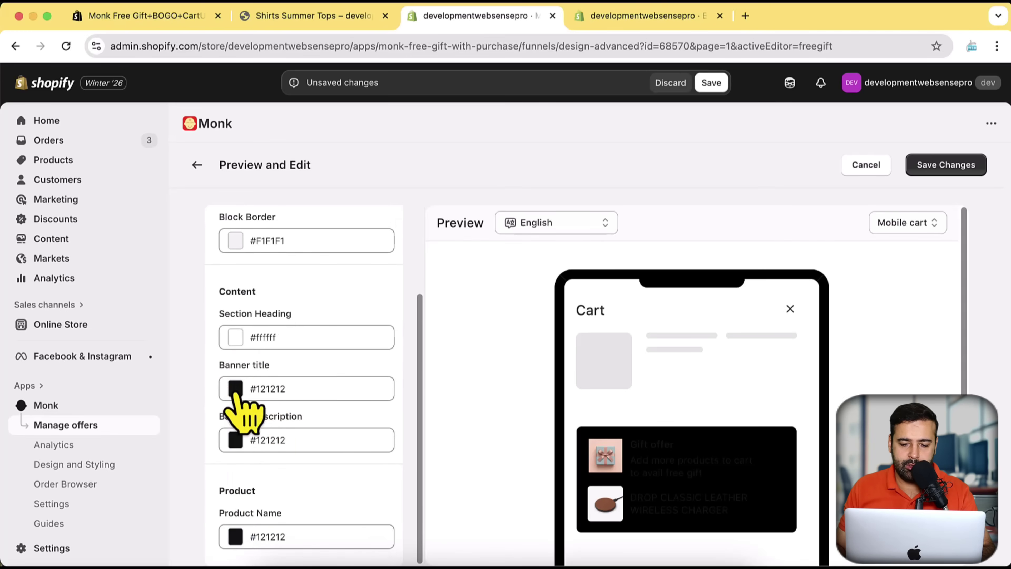
Set the banner title and banner description colors to white (#ffffff)
click(235, 388)
click(272, 463)
drag(270, 463, 215, 414)
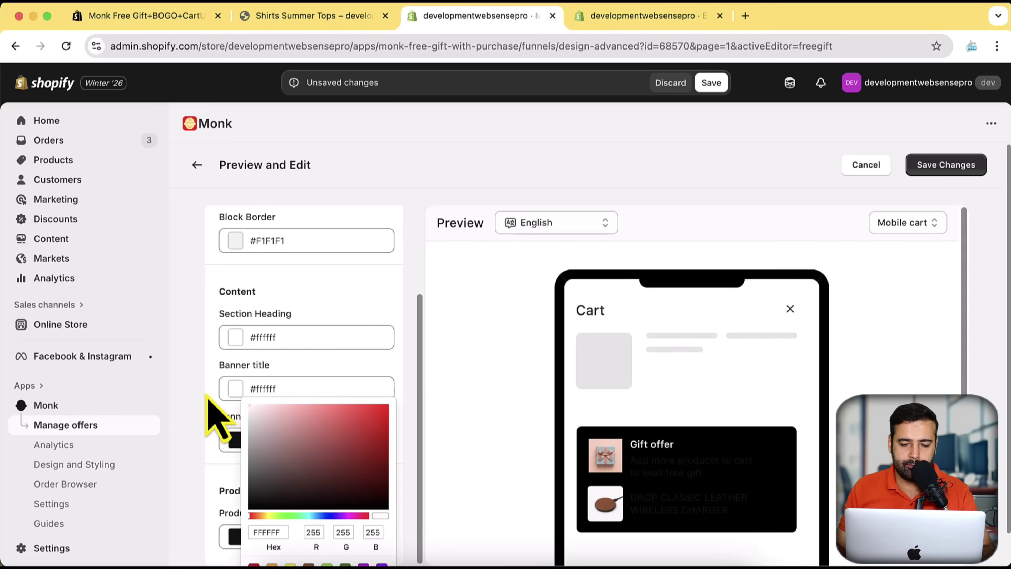
click(215, 417)
click(236, 441)
mouse_move(241, 454)
mouse_down()
mouse_move(293, 530)
mouse_move(244, 456)
mouse_up()
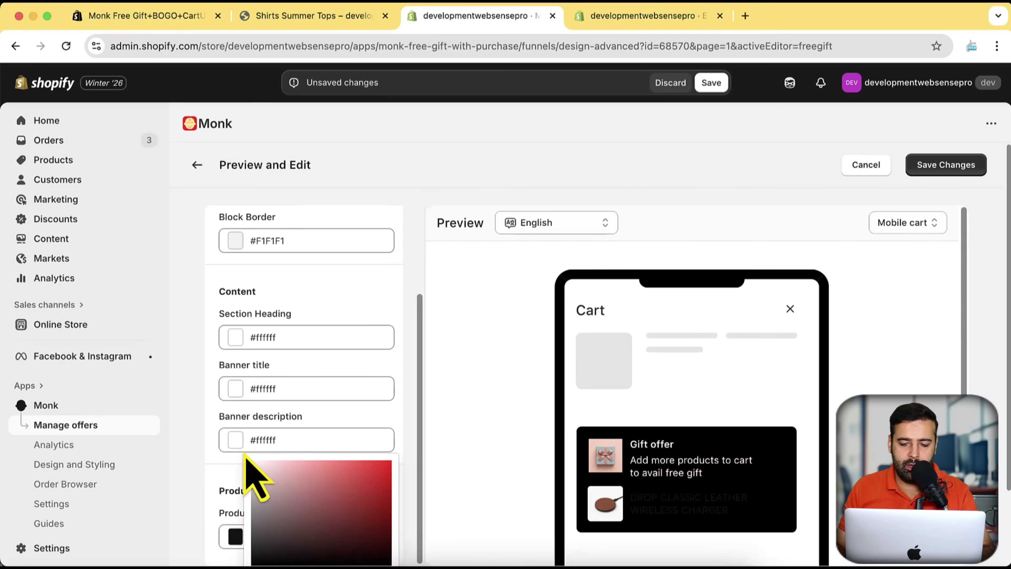
click(211, 383)
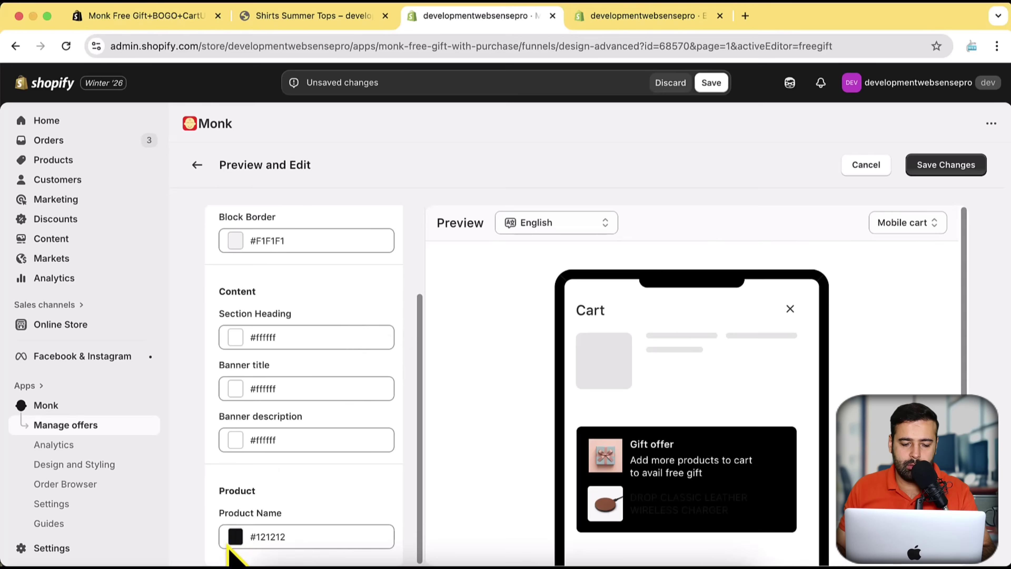
Set the product name color of the gift to white (#ffffff)
scroll(401, 417, down, 5)
click(235, 360)
drag(293, 463, 223, 392)
scroll(235, 399, up, 5)
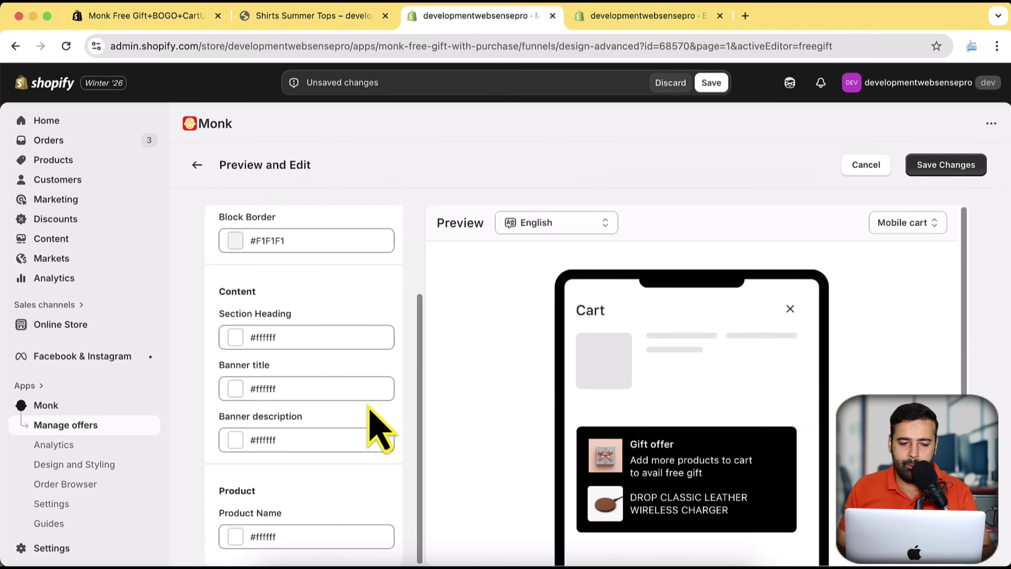
Set the section heading color back to black (#000000) and save the design changes
click(235, 338)
drag(295, 396, 224, 486)
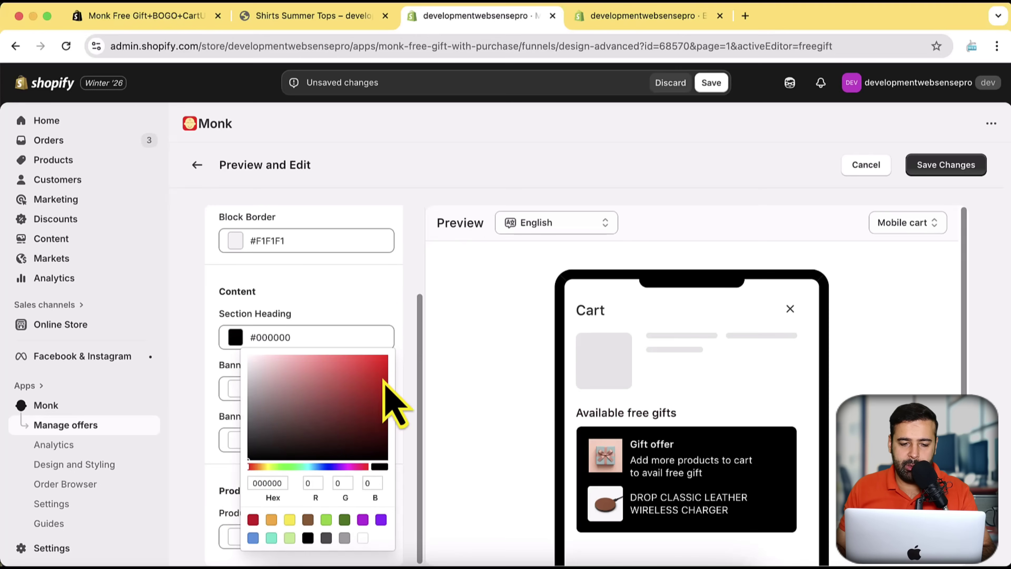
click(397, 305)
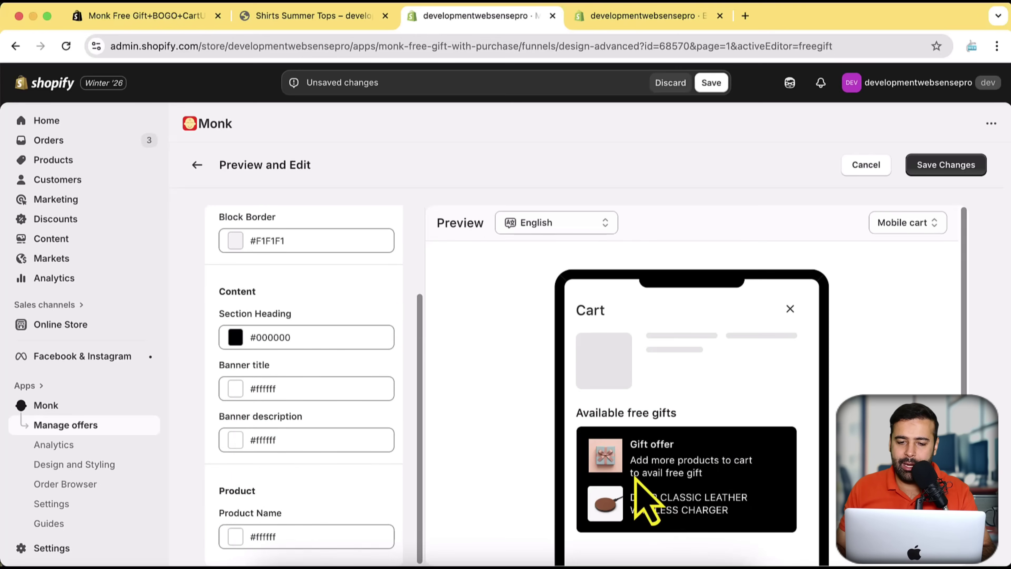
click(946, 166)
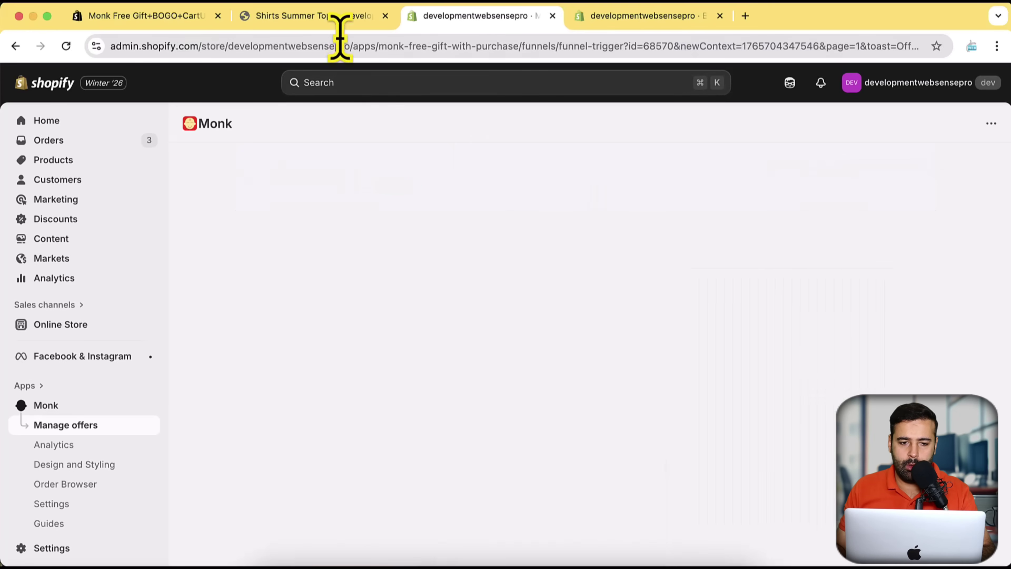
Check the restyled free gift banner and its gift item on the Shirts Summer Tops page of the storefront
click(341, 25)
scroll(948, 226, up, 2)
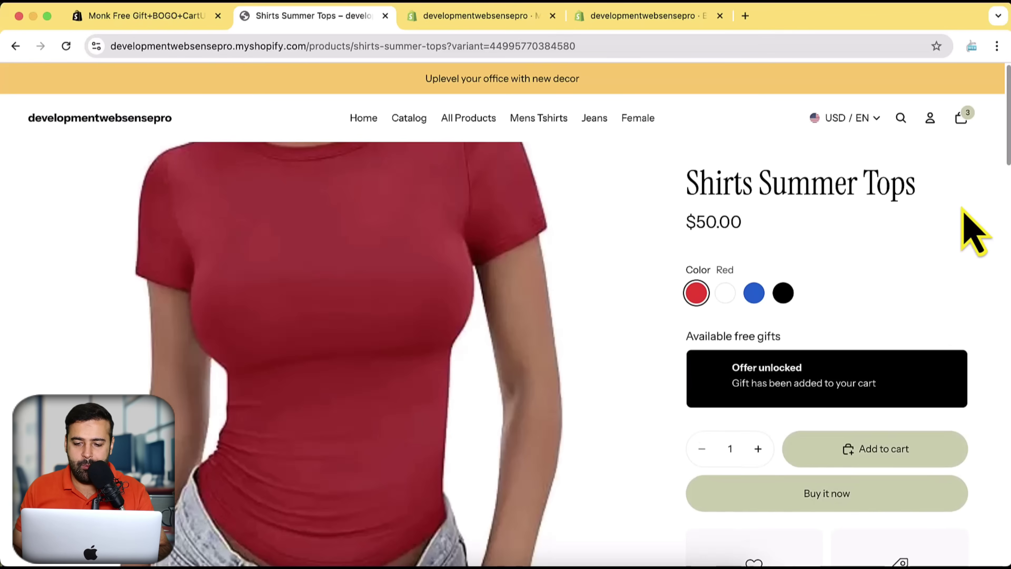
scroll(964, 191, down, 2)
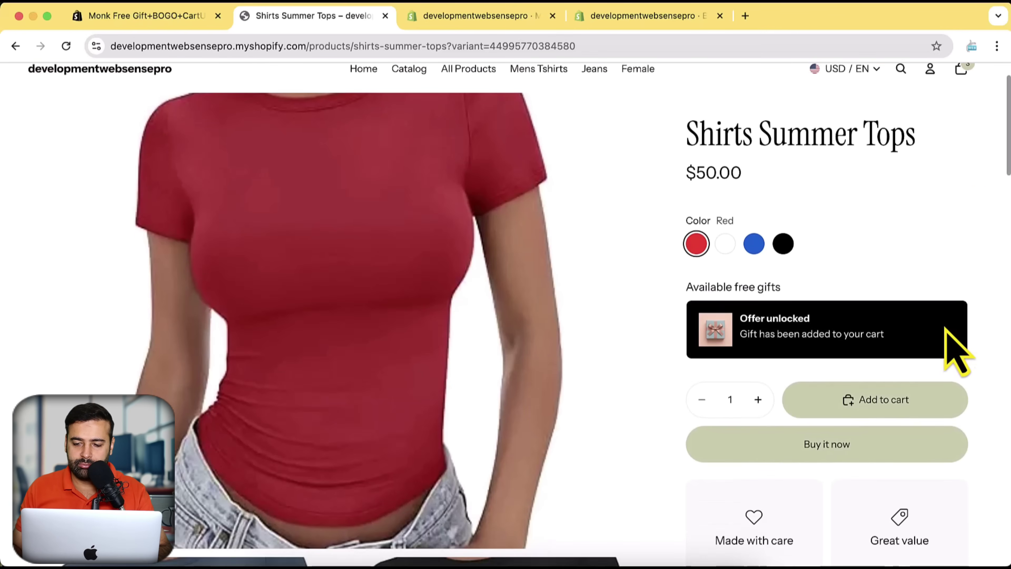
scroll(971, 215, down, 1)
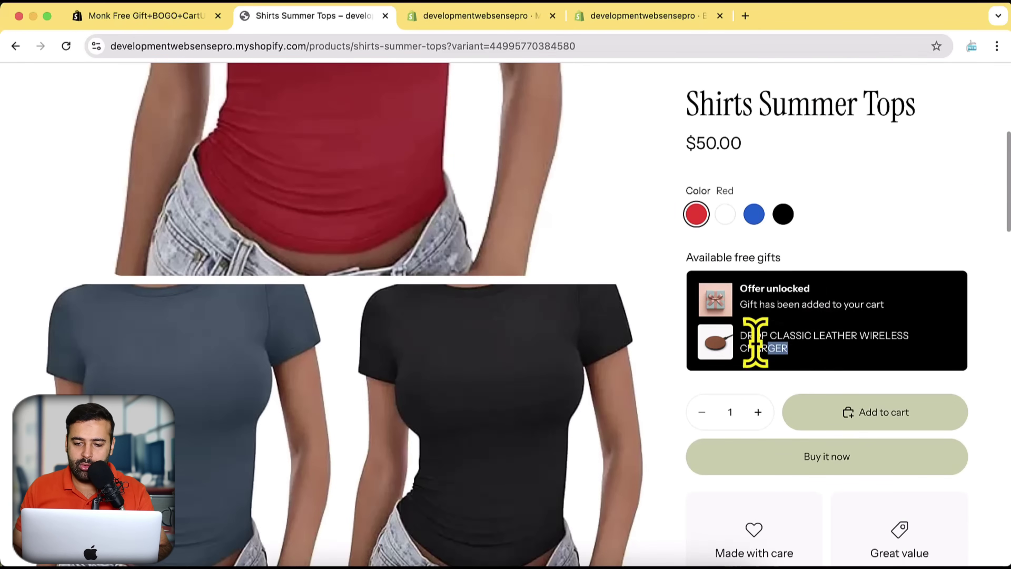
drag(756, 344, 718, 311)
click(718, 311)
scroll(874, 251, up, 3)
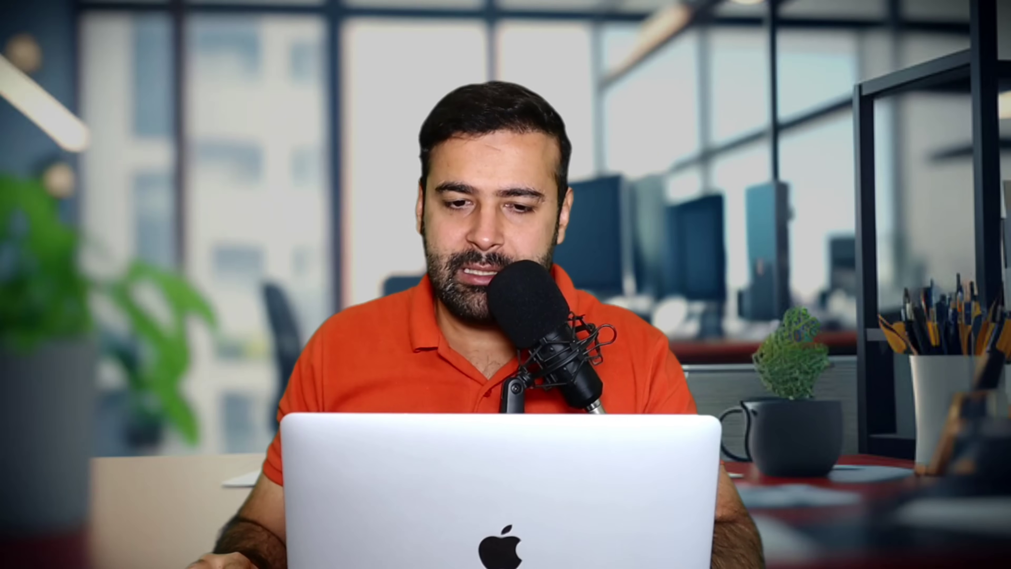